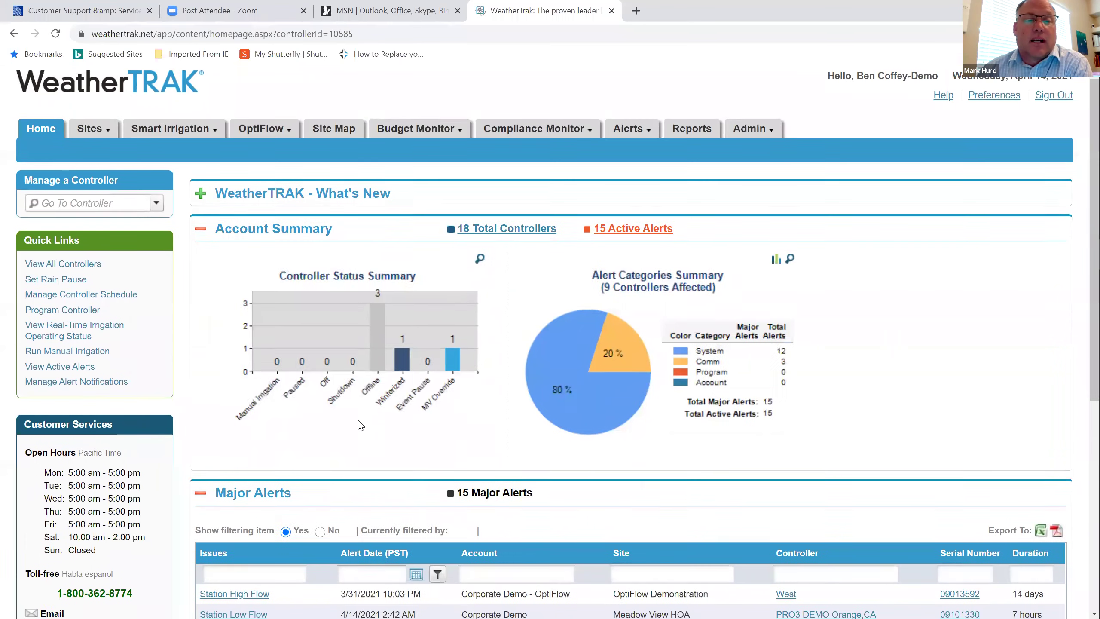
Step: Look over the account summary charts and the major alerts list on the home page
scroll(361, 425, down, 1)
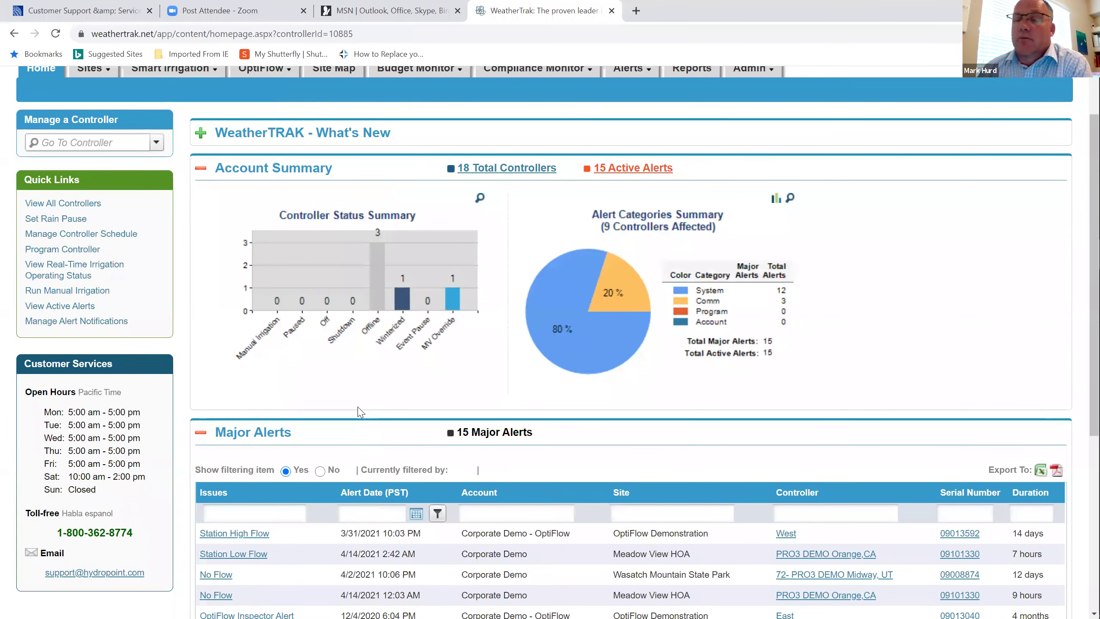
scroll(360, 409, down, 1)
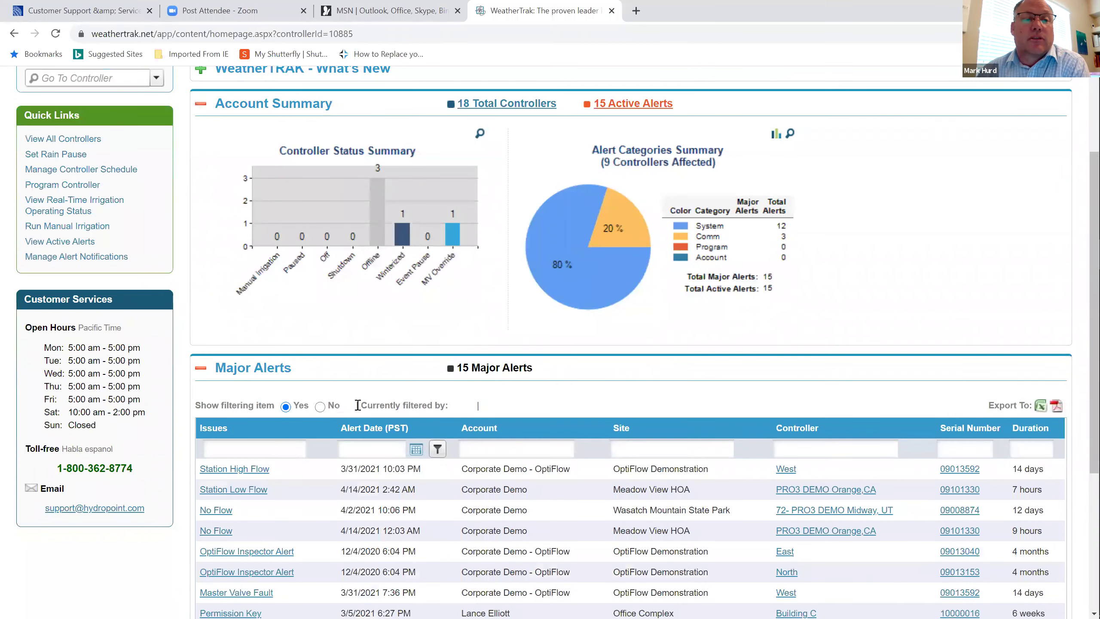
scroll(358, 405, down, 1)
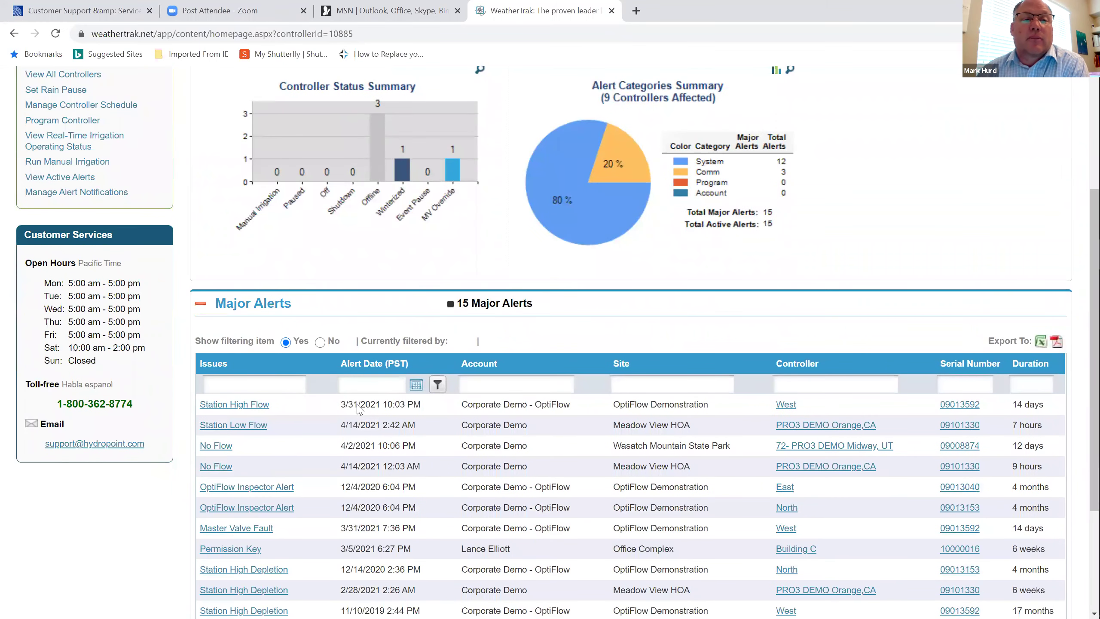
scroll(359, 408, up, 3)
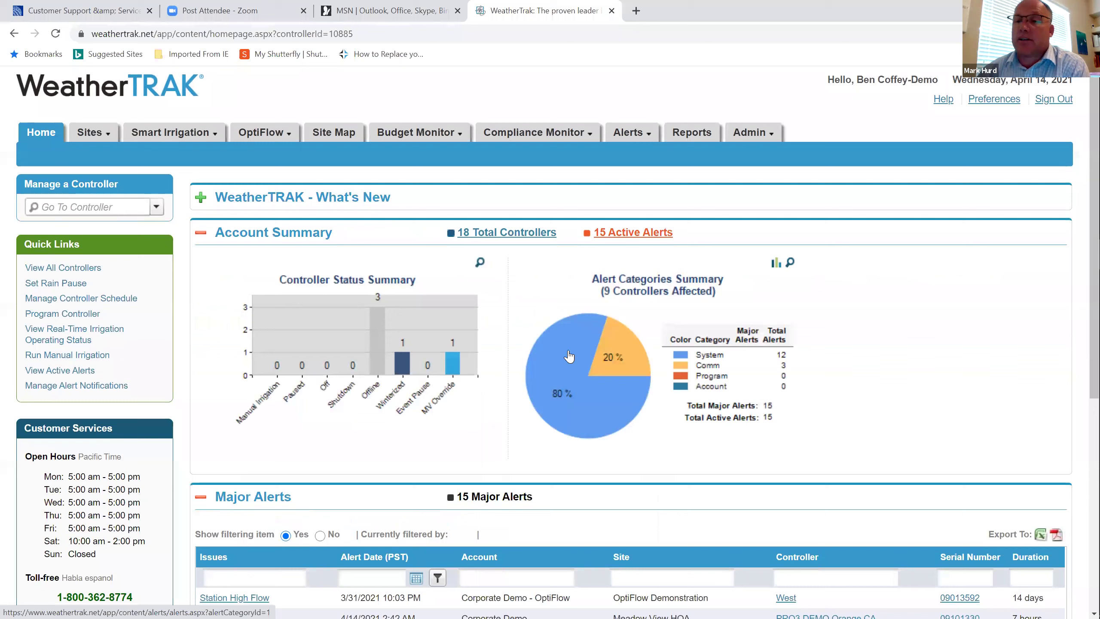
Step: View the list of offline controllers from the Controller Status Summary chart and return to the home page
mouse_move(568, 355)
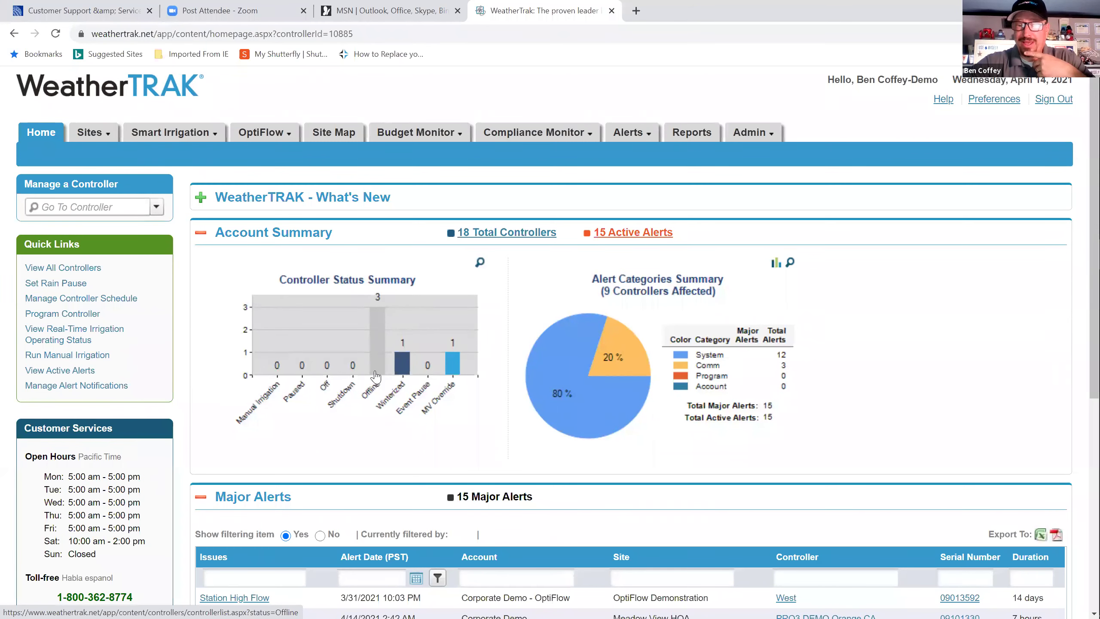
click(380, 331)
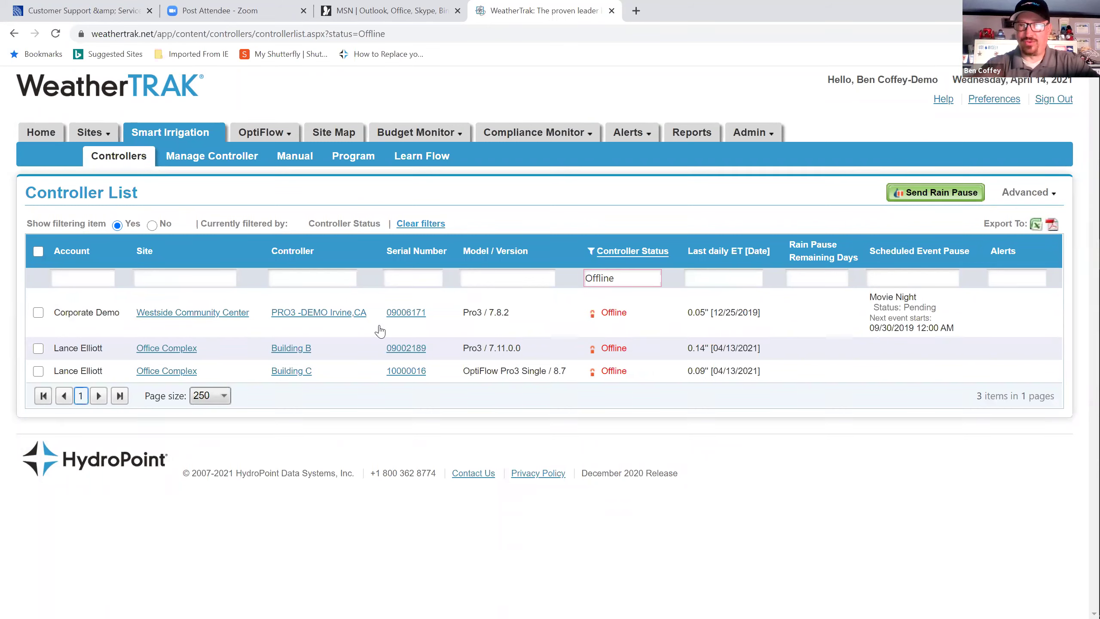
click(49, 139)
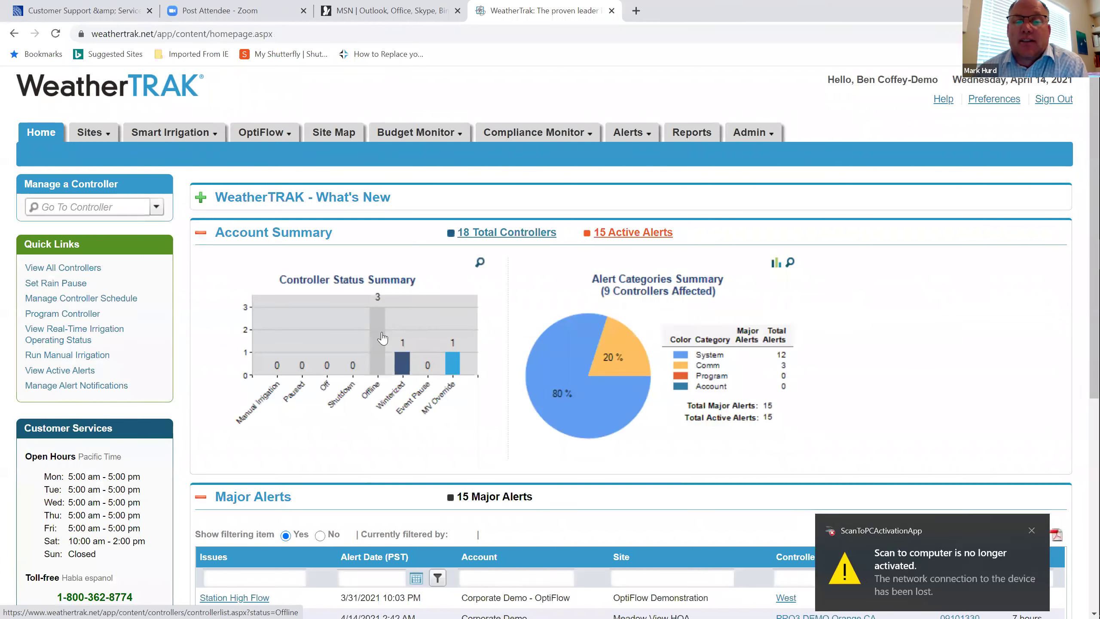
click(1032, 532)
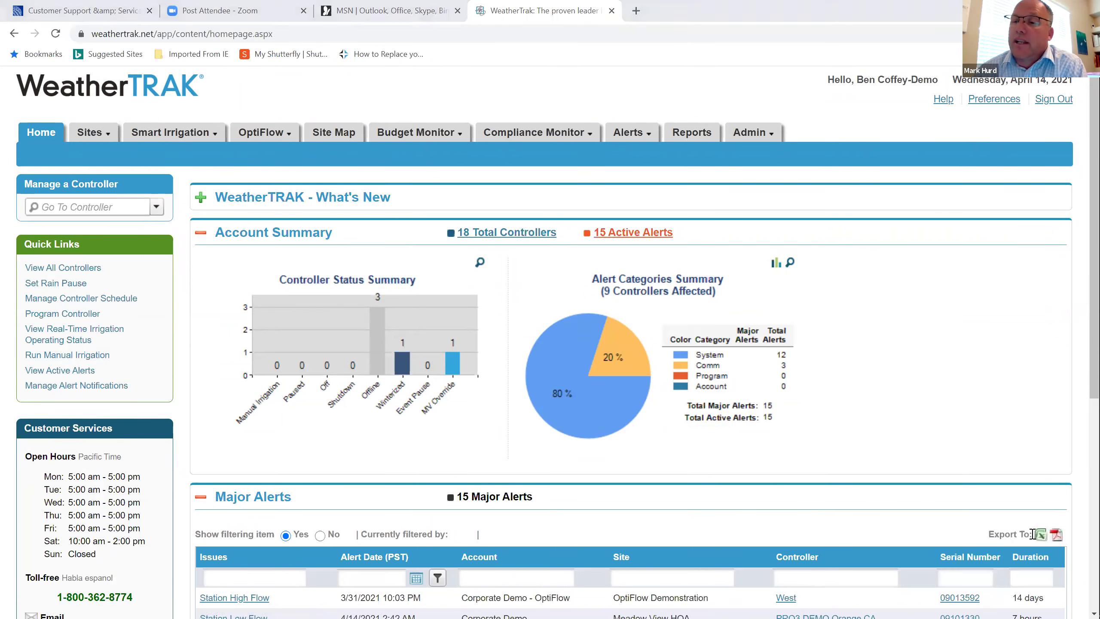
click(381, 360)
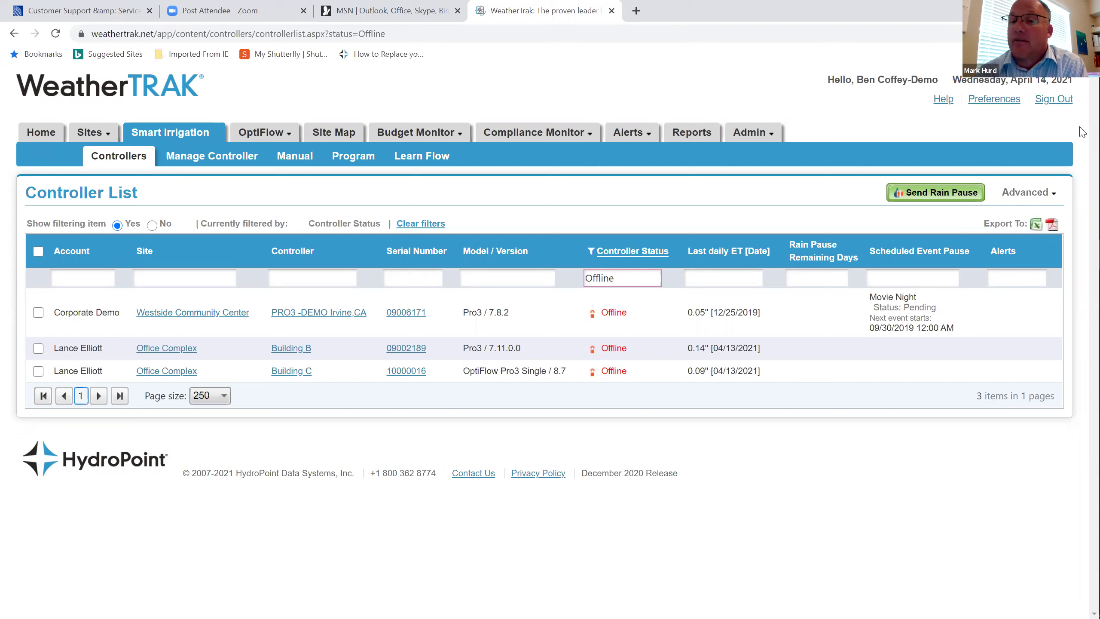
click(41, 143)
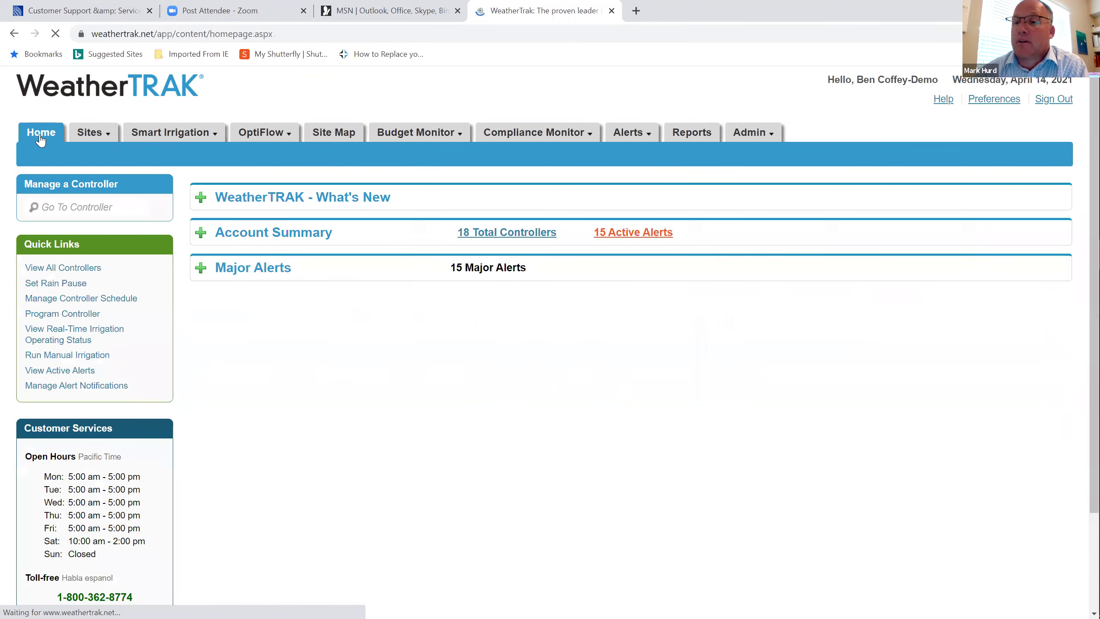
Step: Open controller management and switch to the PRO3 DEMO Orange,CA controller at the Meadow View HOA site
mouse_move(232, 138)
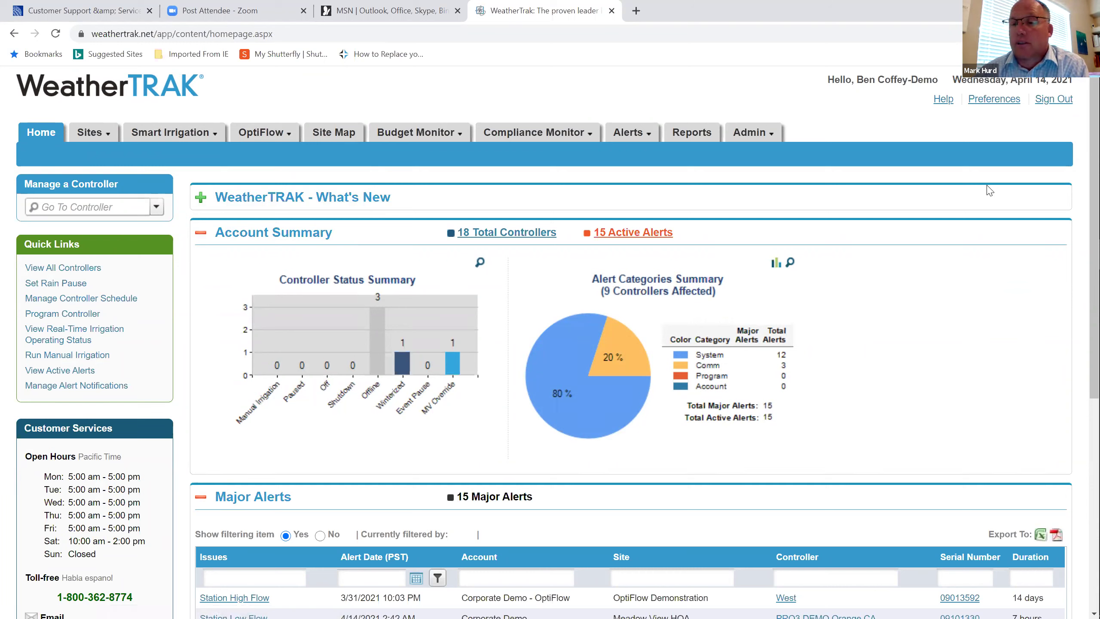
mouse_move(132, 130)
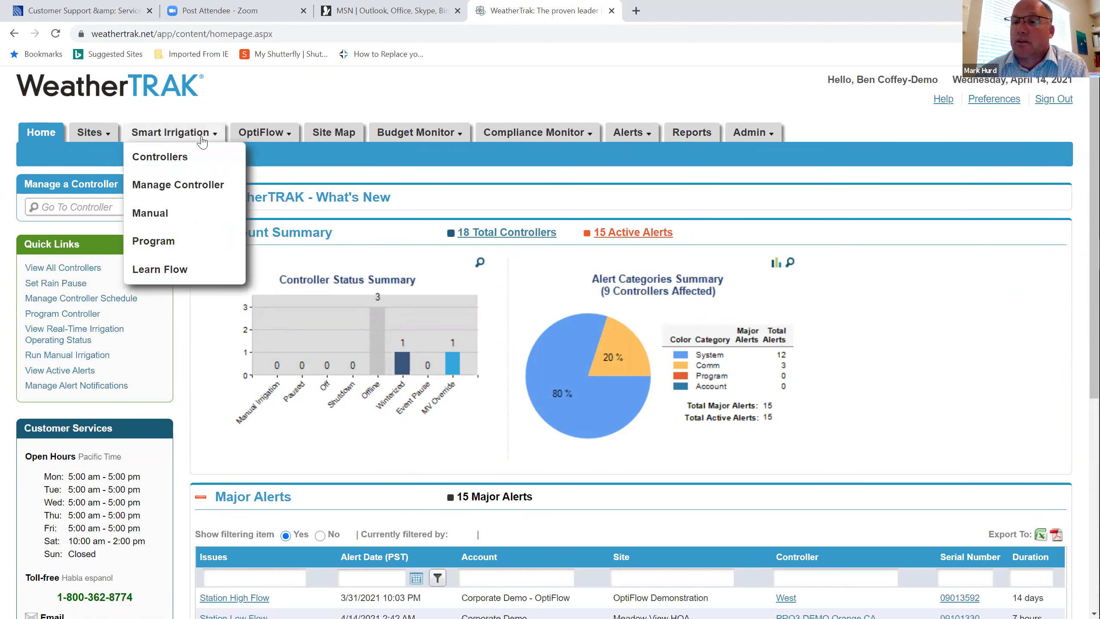
click(197, 198)
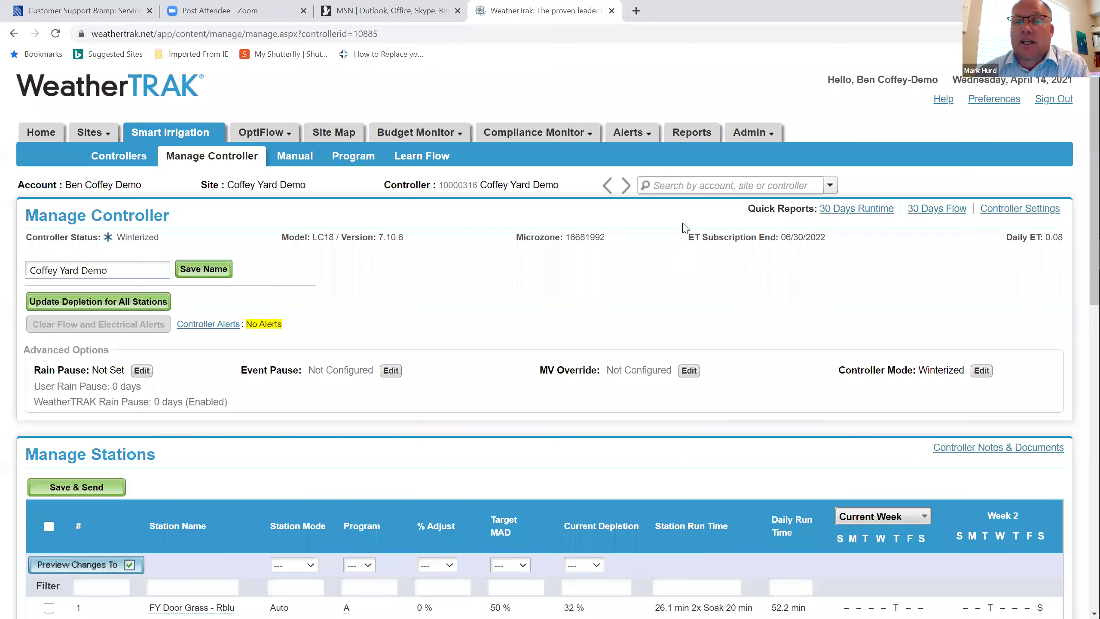
click(723, 186)
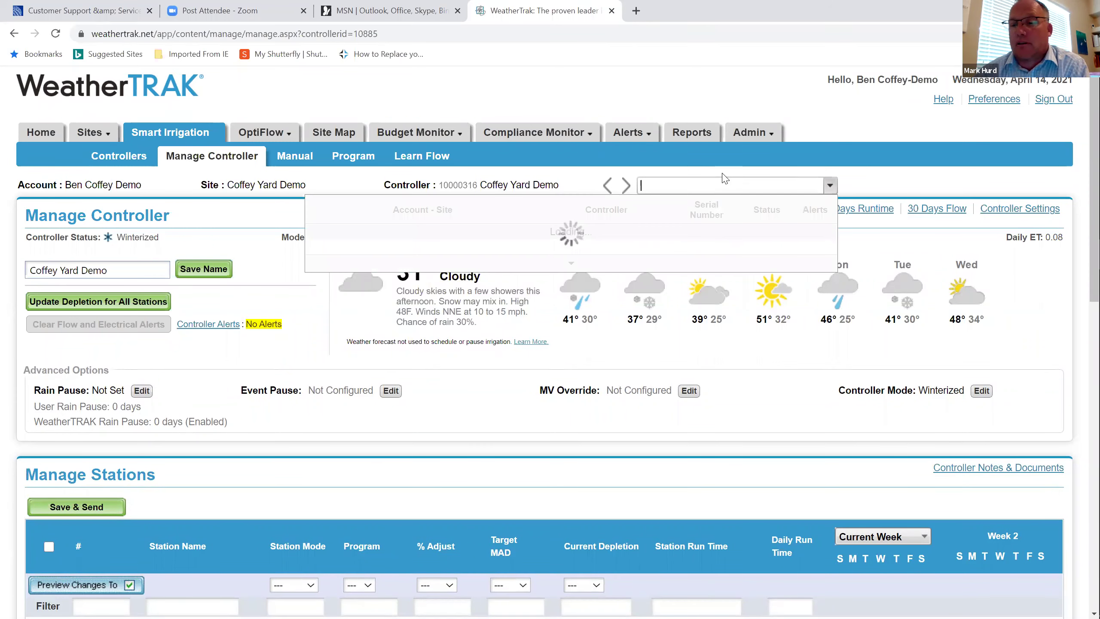
click(724, 175)
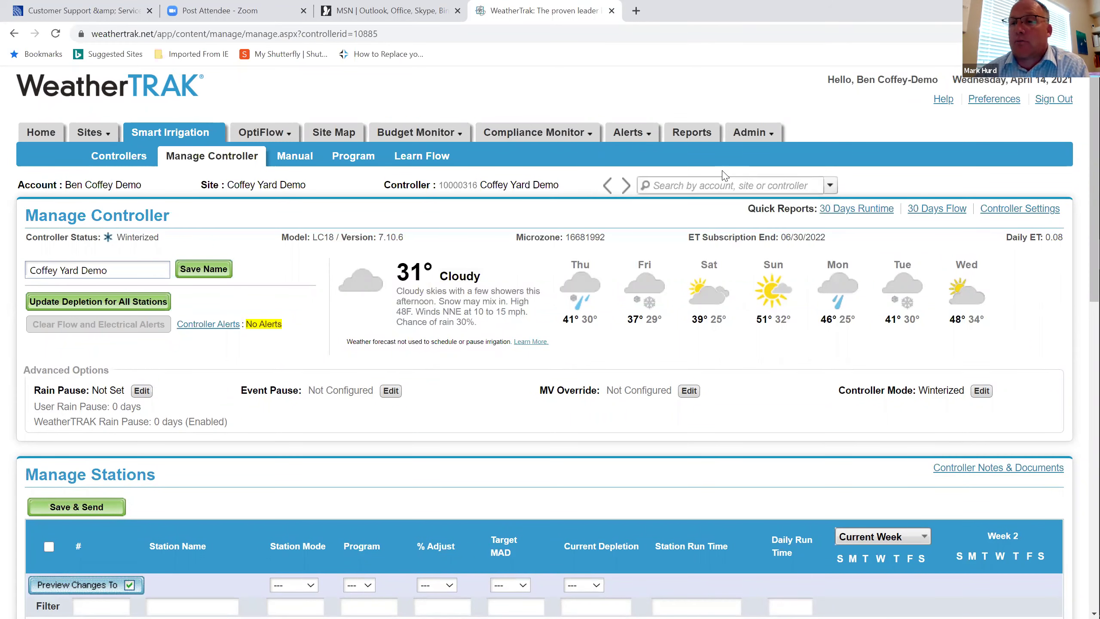
click(829, 185)
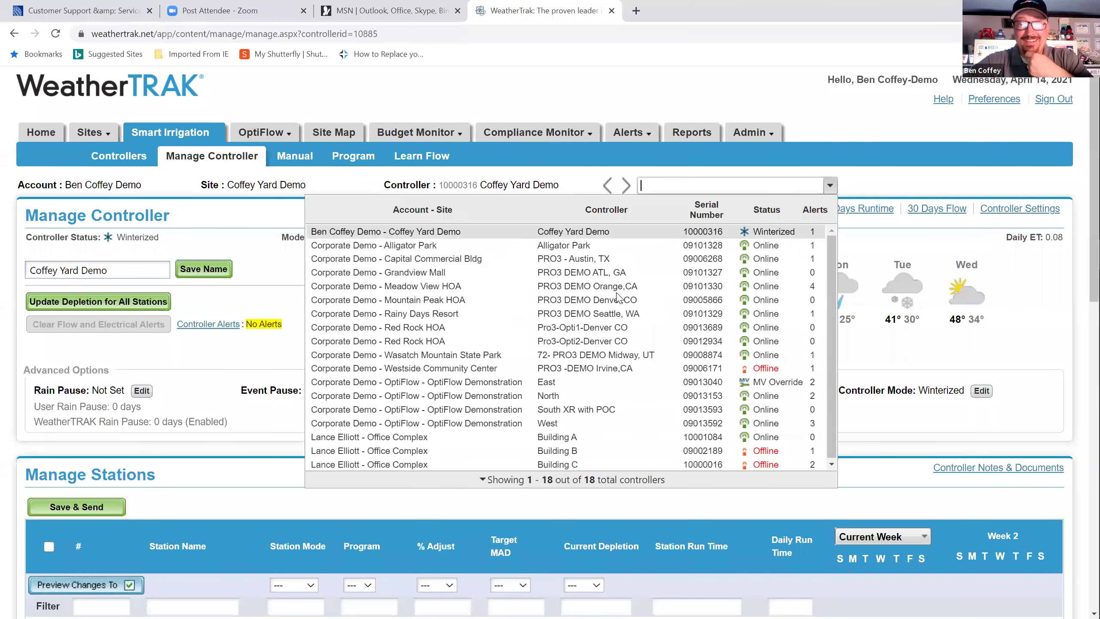
click(615, 289)
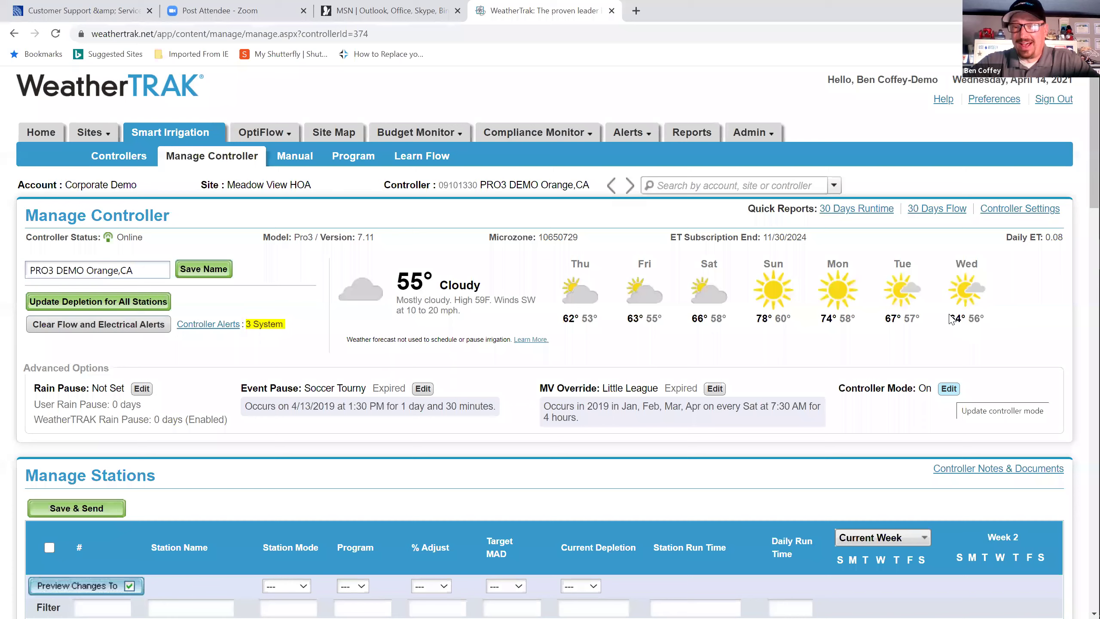
Step: Review the controller mode options and the recurring schedule options of the Soccer Tourny event pause, closing both without saving
click(949, 388)
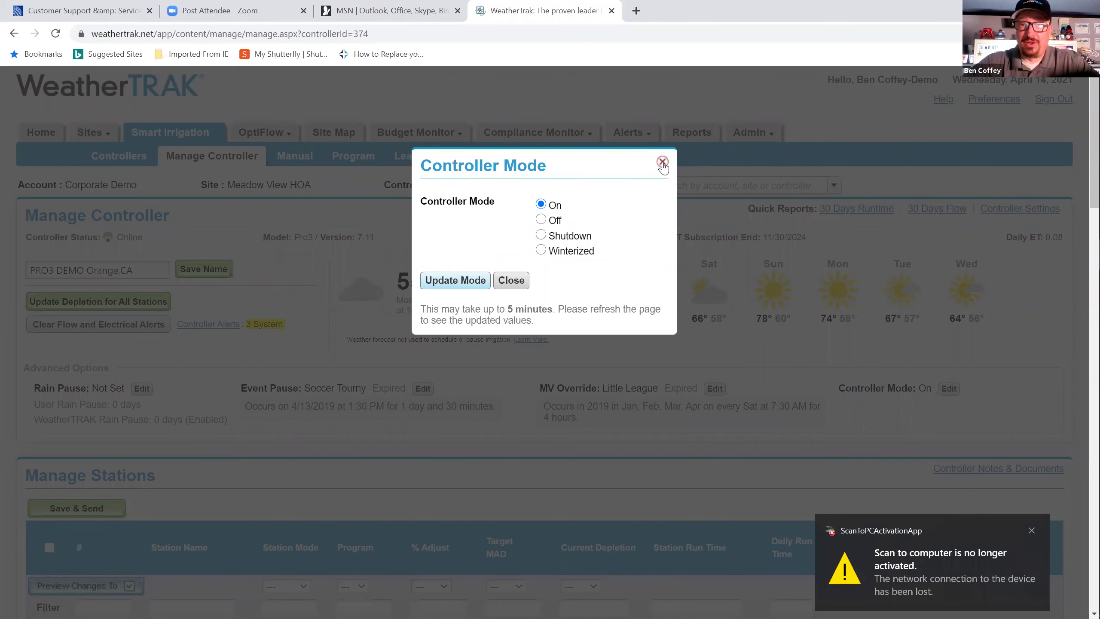
click(662, 163)
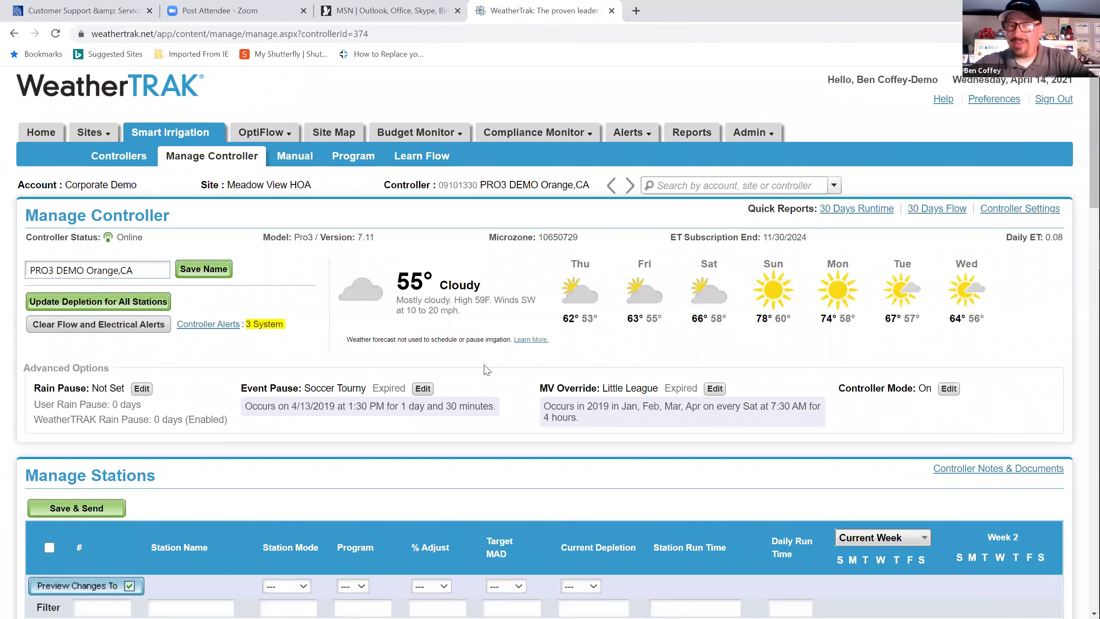
click(422, 389)
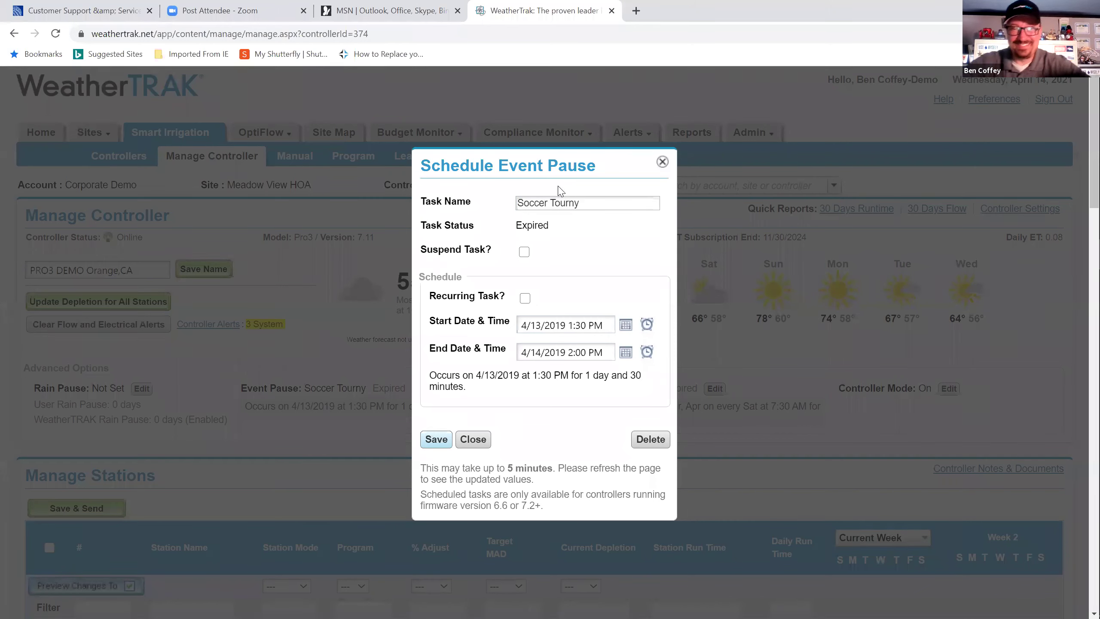
click(595, 202)
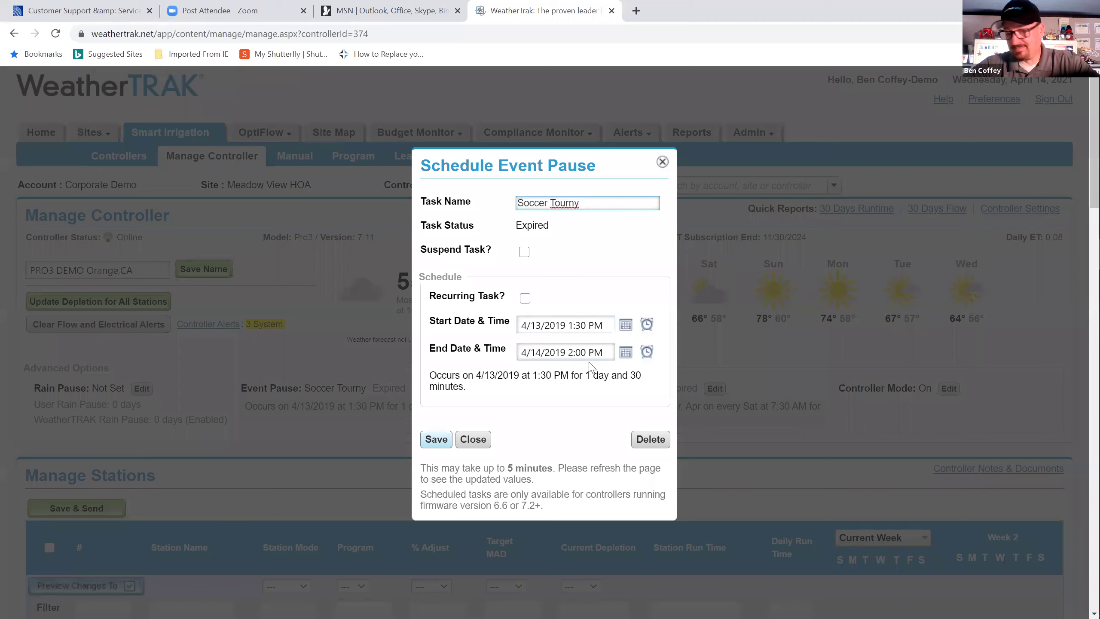
click(525, 298)
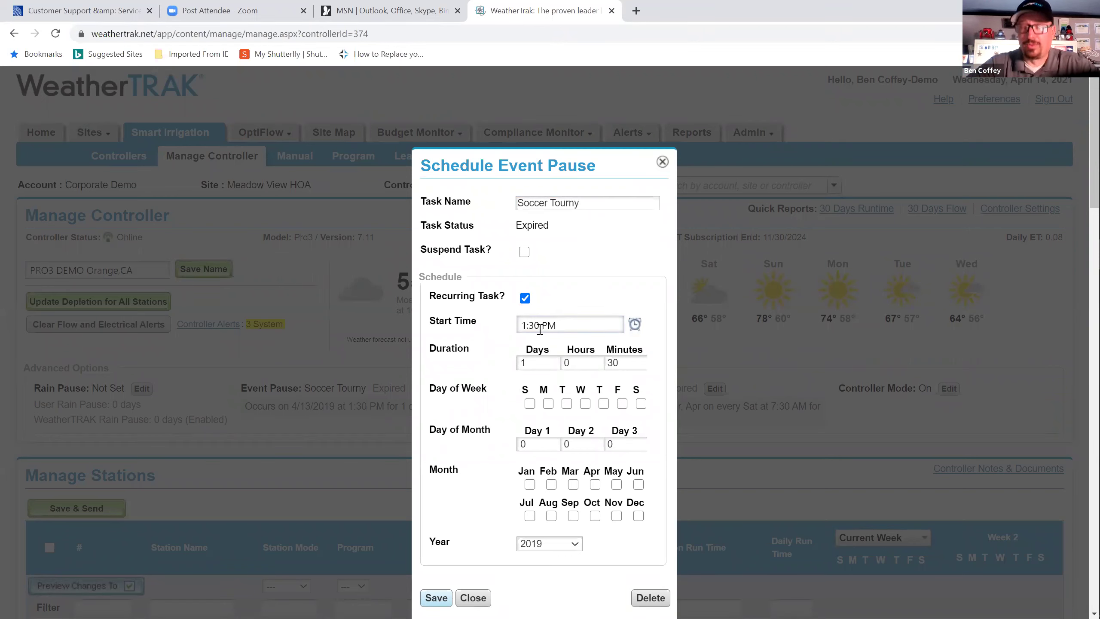
click(662, 161)
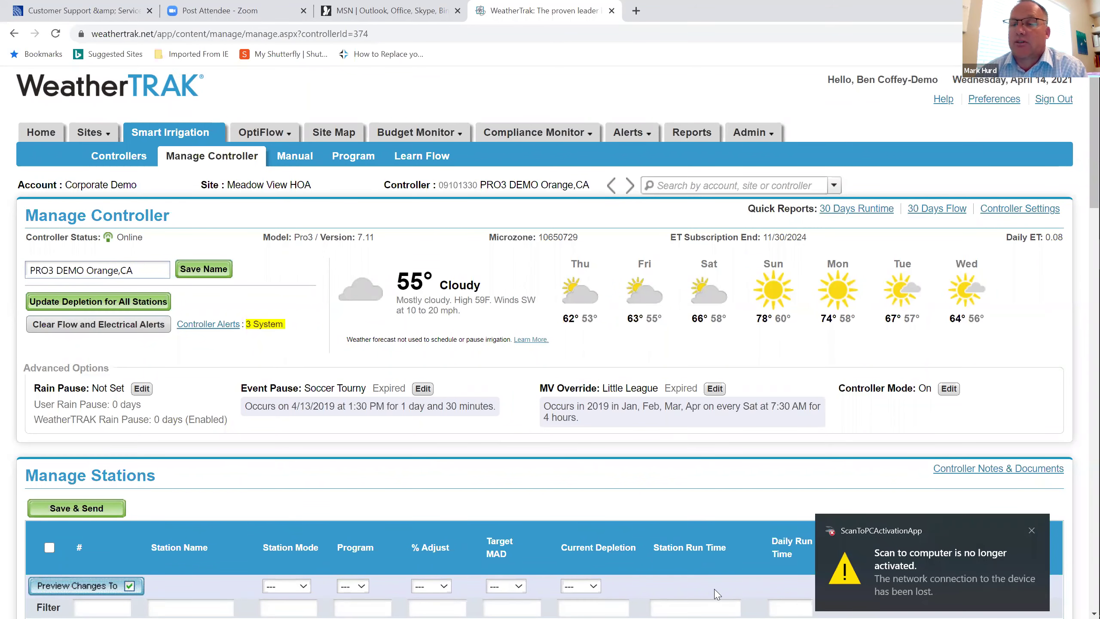
click(1033, 530)
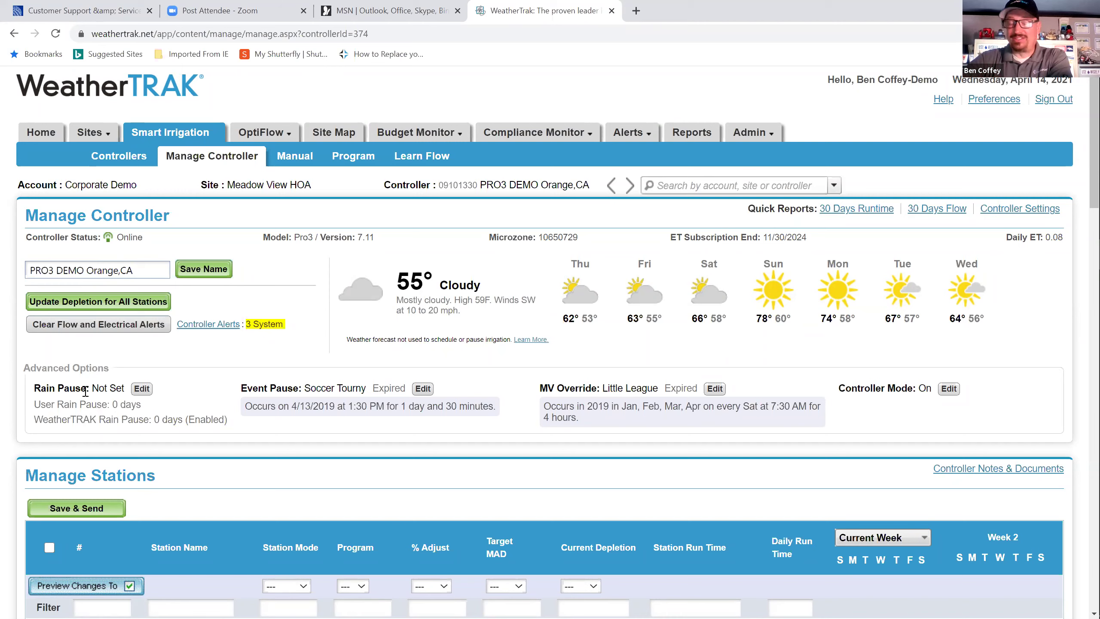
Step: Try a user rain pause of 001 days for the controller, closing the rain pause settings without updating
click(141, 388)
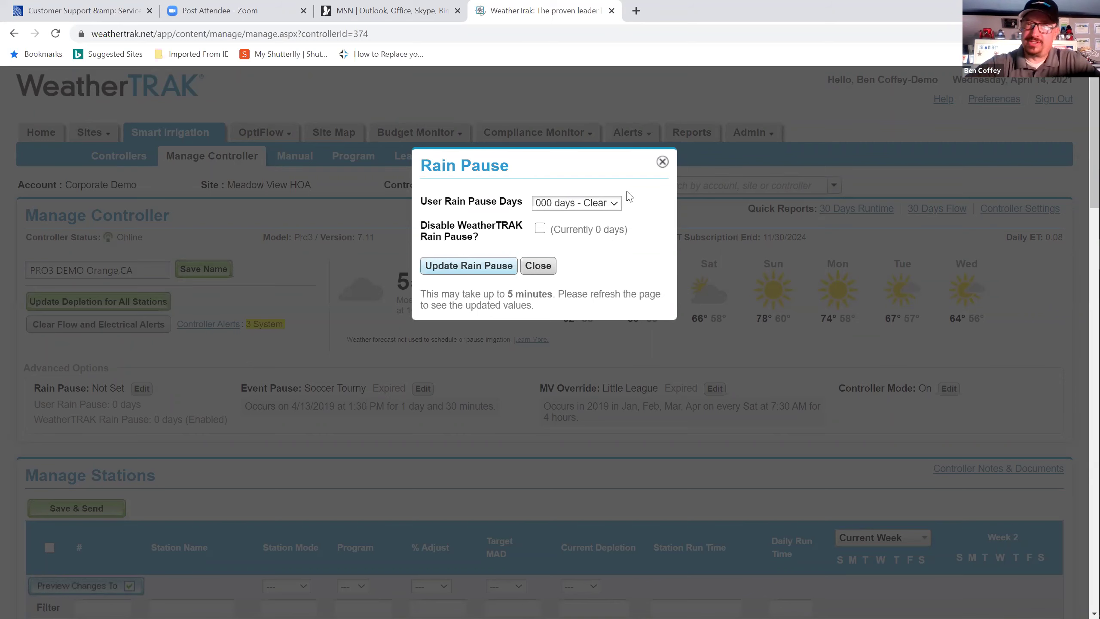
click(663, 161)
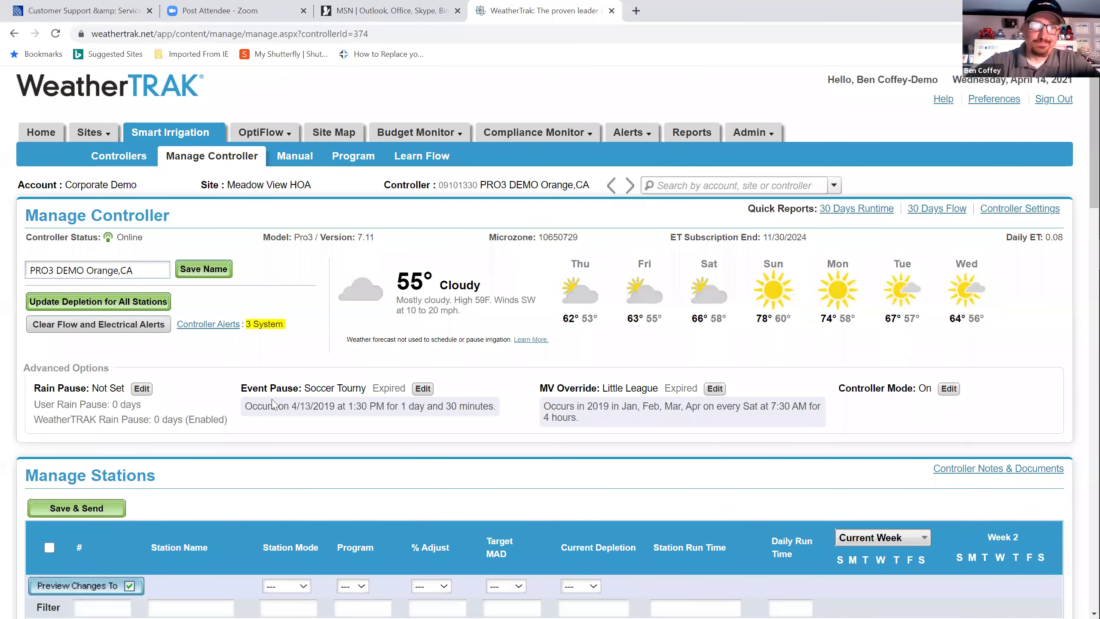
click(142, 389)
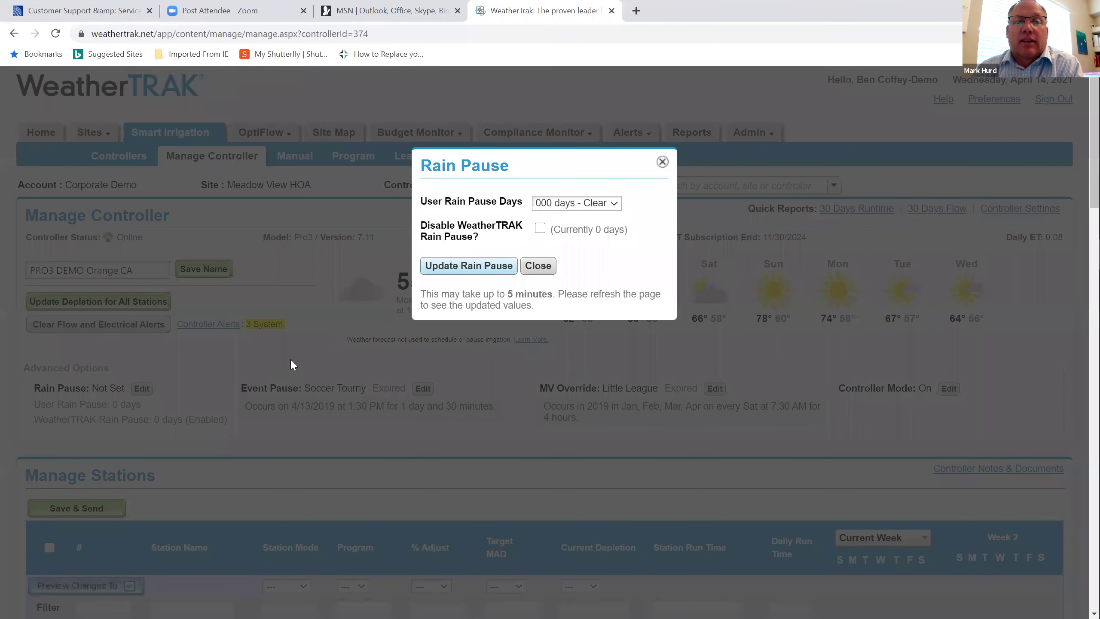
click(619, 206)
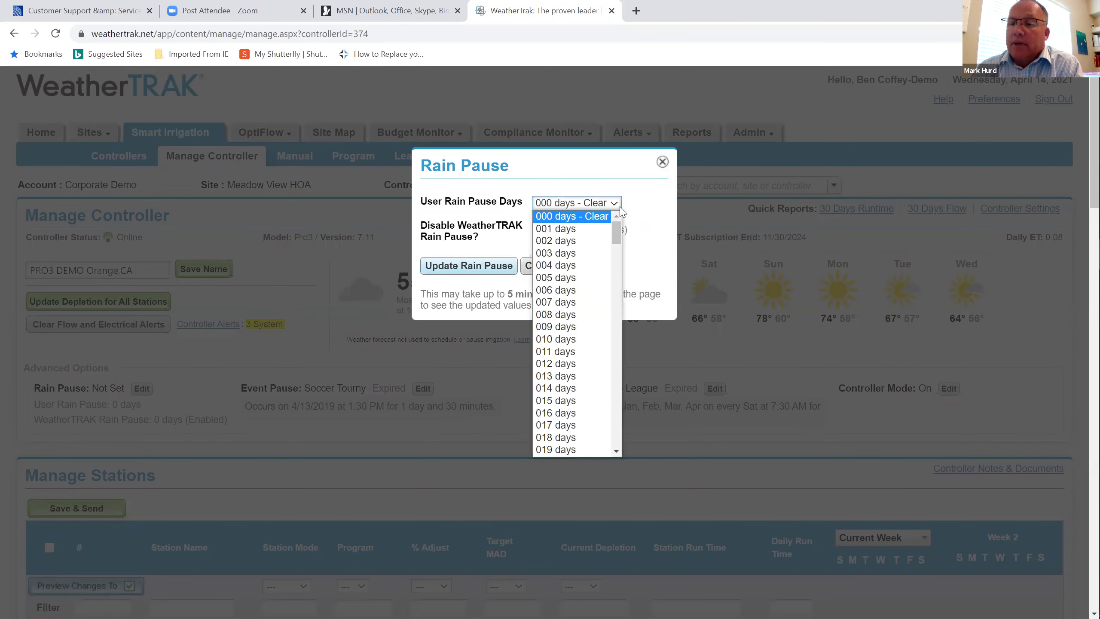
click(588, 230)
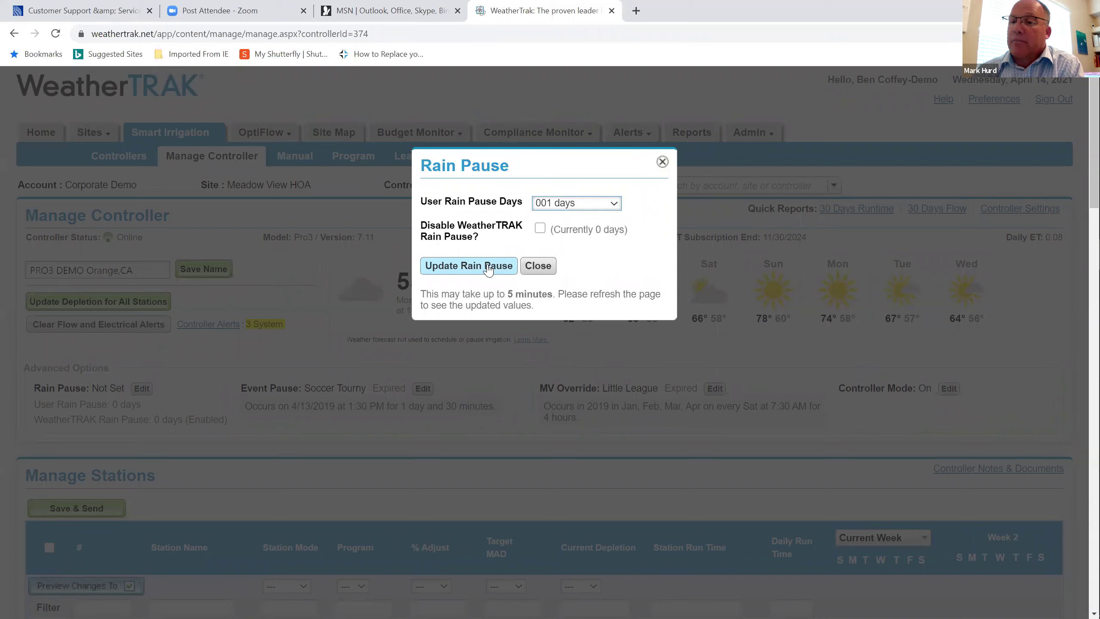
click(615, 203)
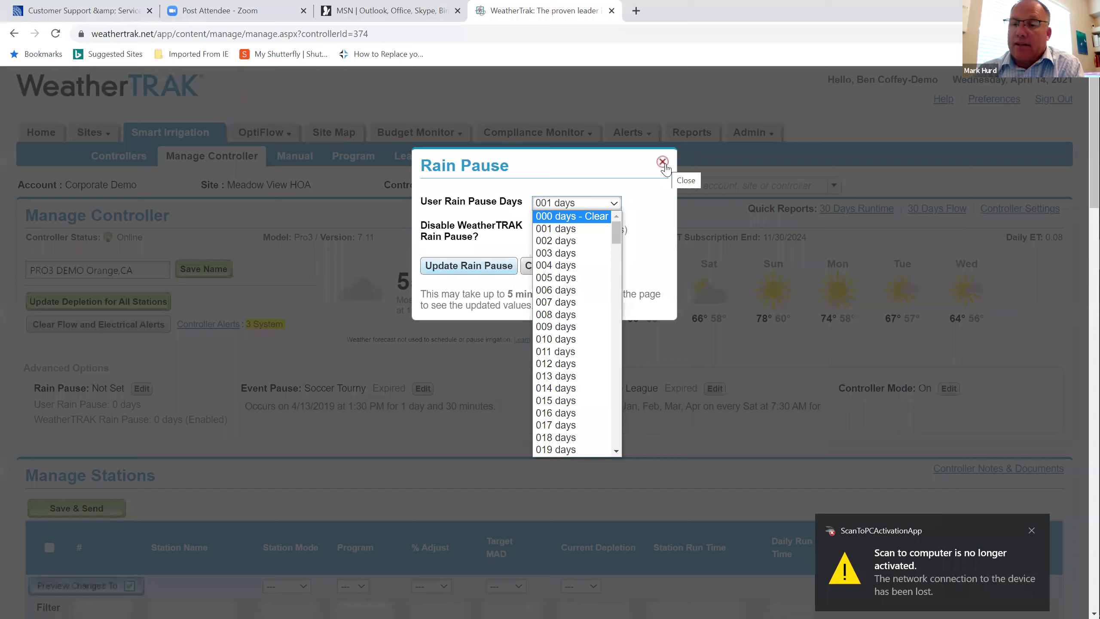
click(1032, 530)
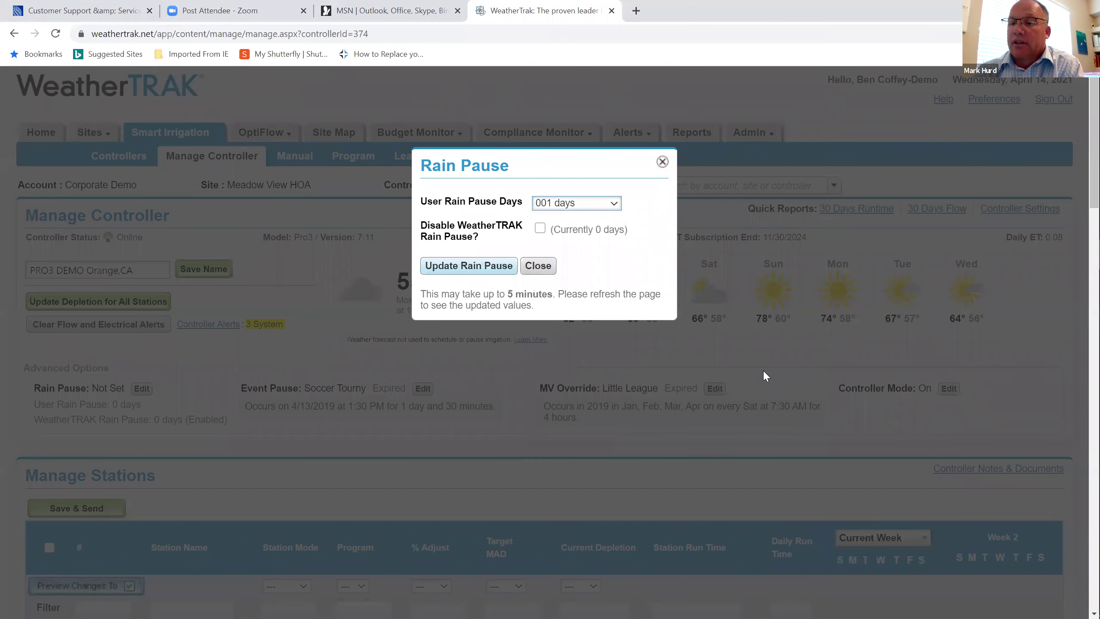
click(662, 162)
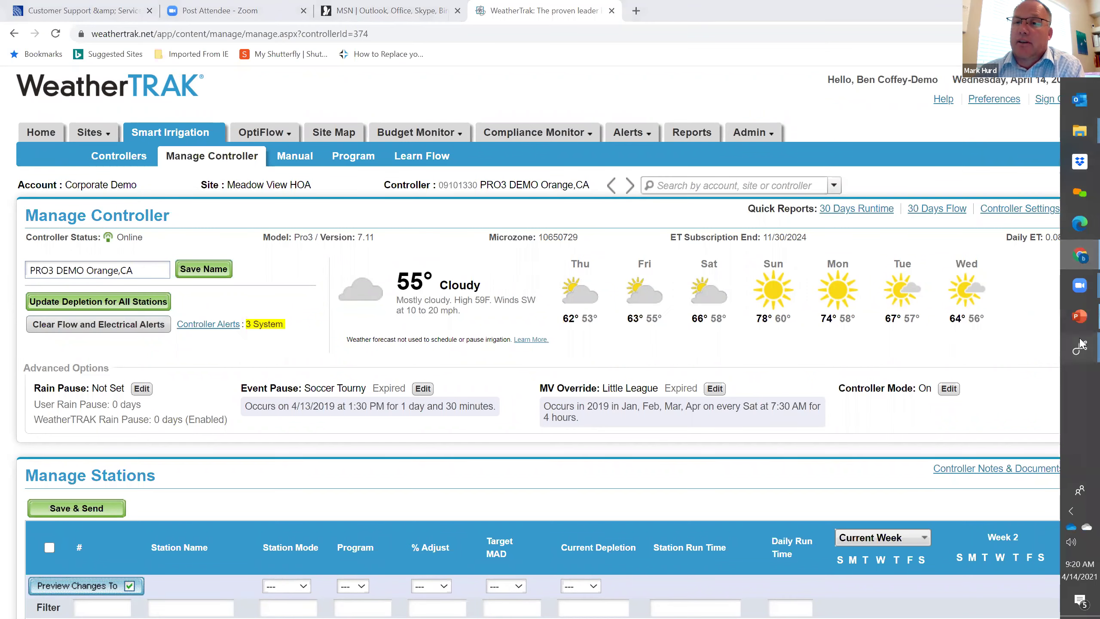
Step: Switch to the Smart View - Samsung Flow phone mirror and launch the WeatherTRAK app on the phone
mouse_move(1080, 345)
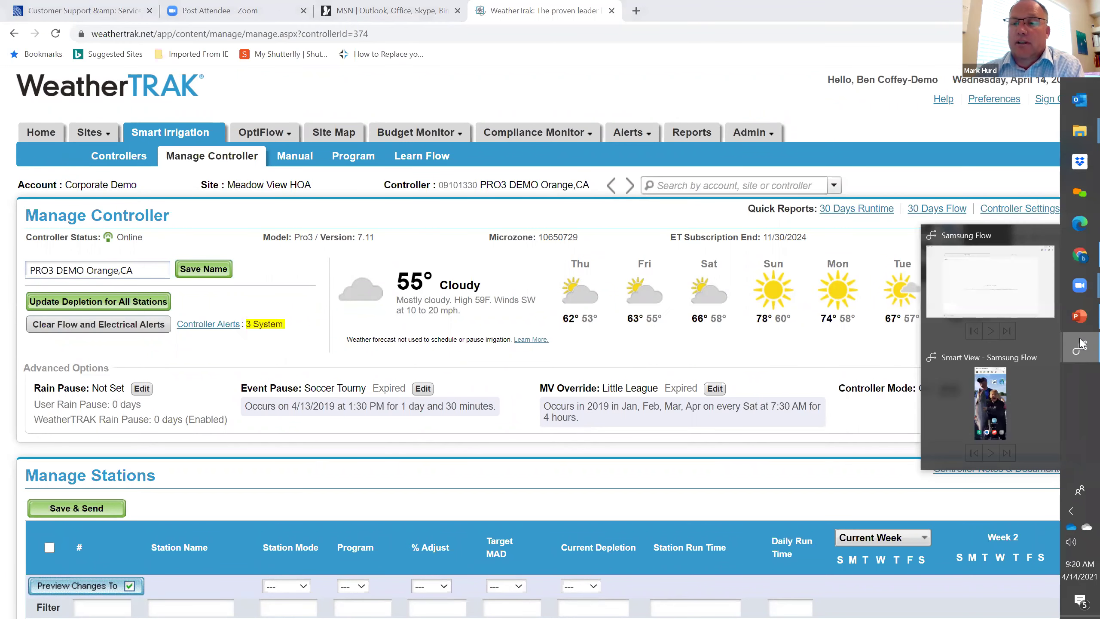
click(1037, 435)
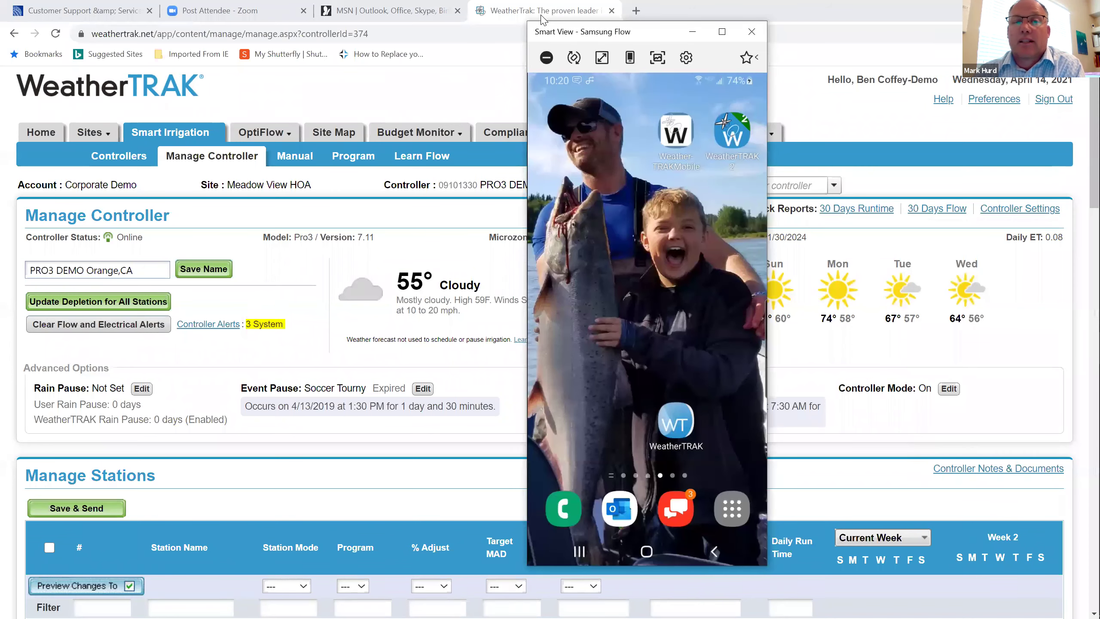
click(683, 427)
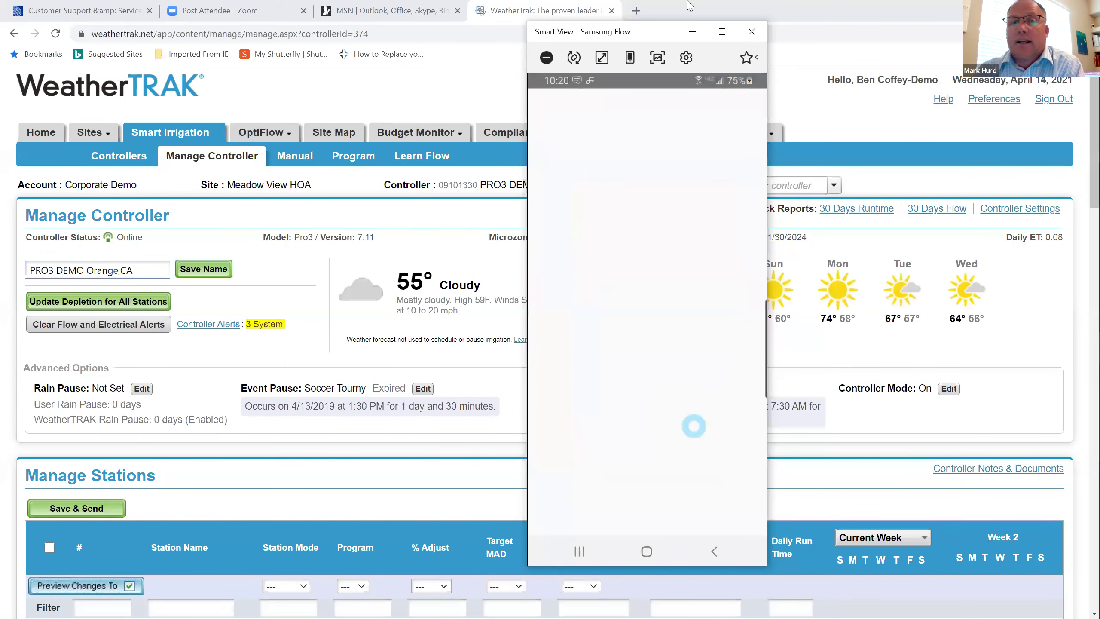
Step: Maximize the Smart View phone mirror and open the controller list of the Grandview Mall site under Corporate Demo
click(729, 37)
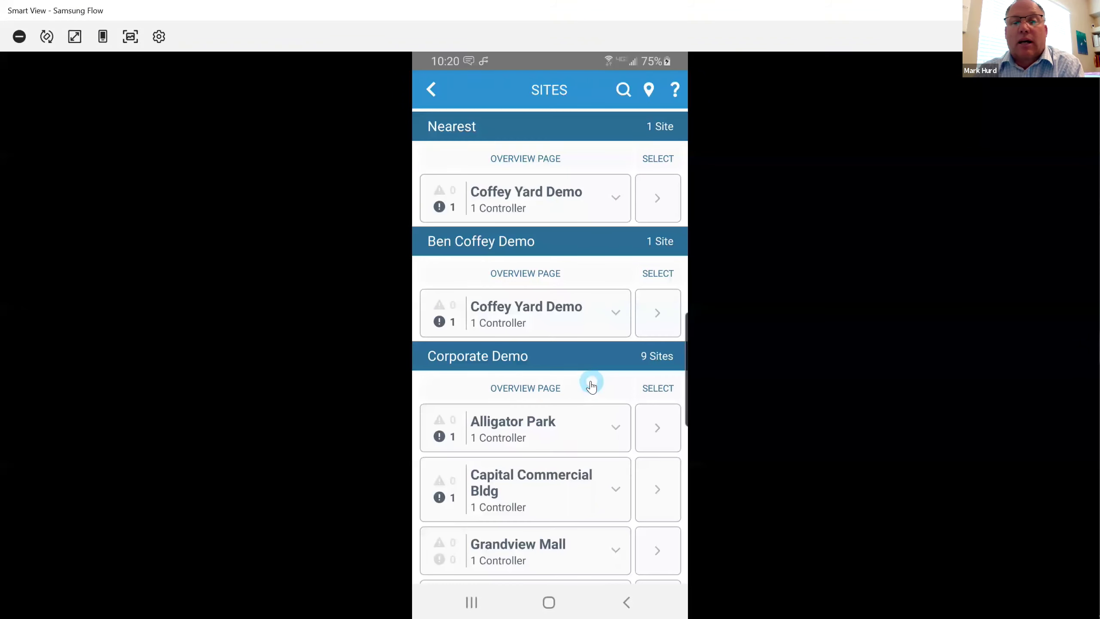
scroll(591, 385, down, 3)
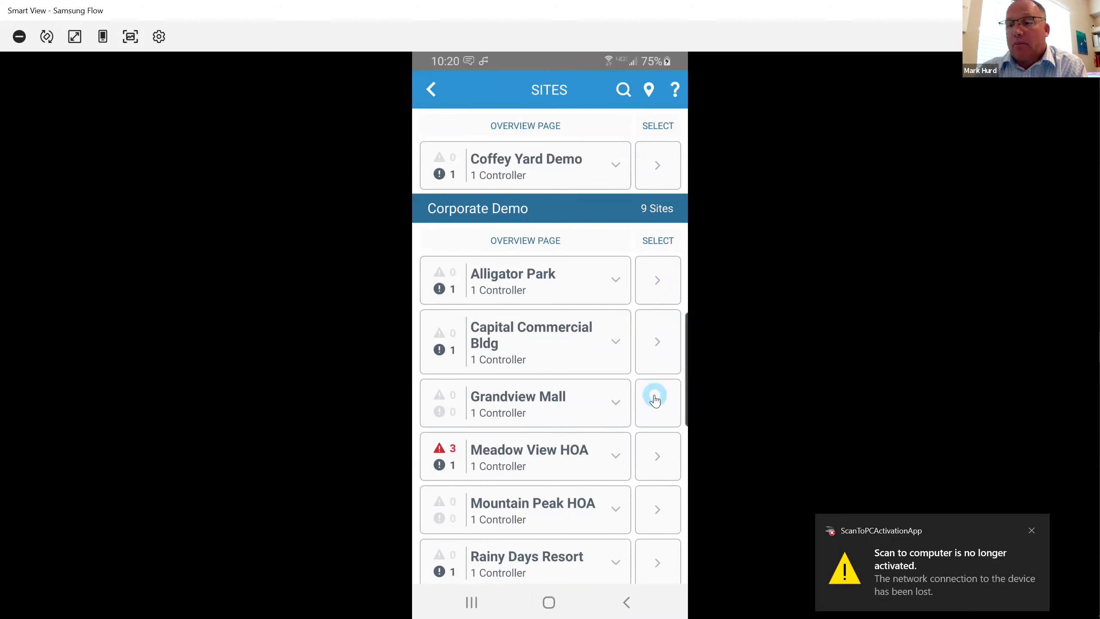
click(653, 347)
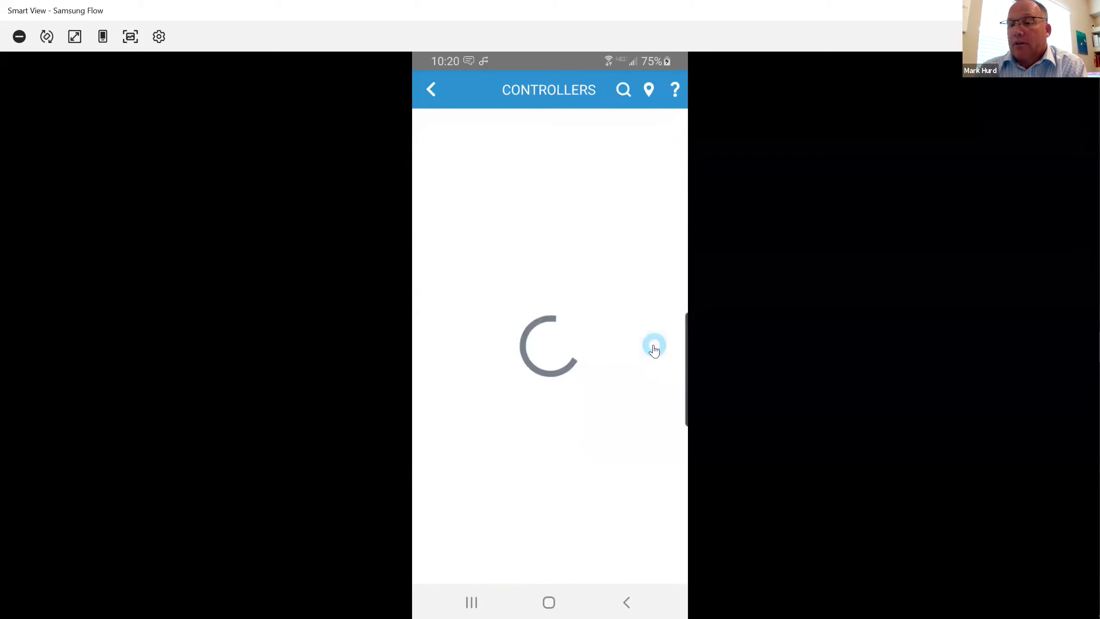
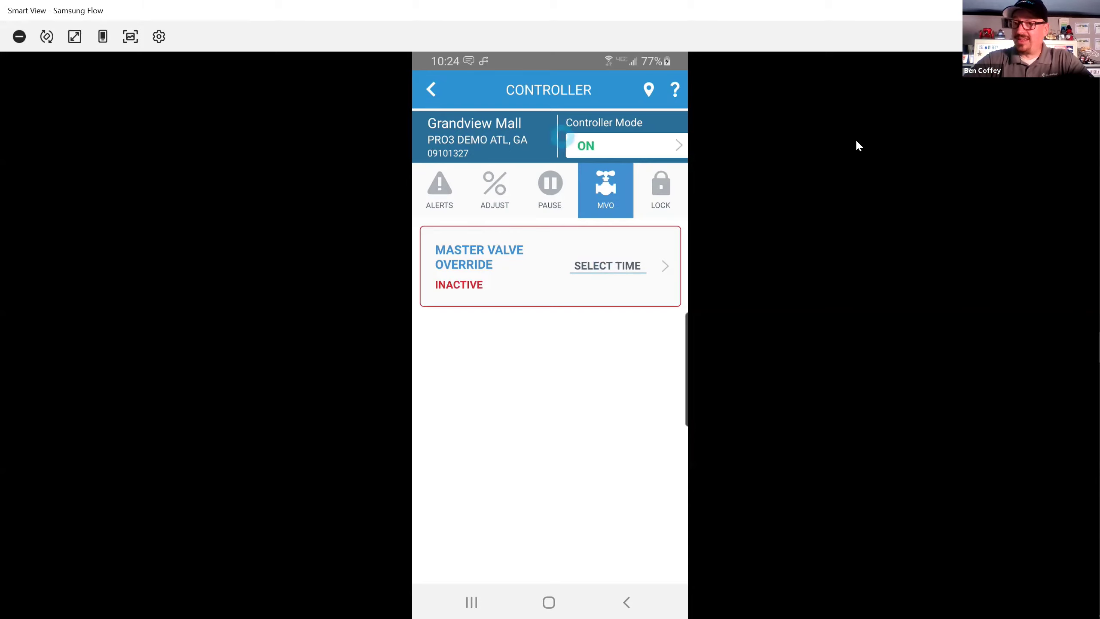
Step: Leave the mobile controller page, switch to the WeatherTRAK website, and expand Days/Times in the controller's Program settings with Stations collapsed
right_click(563, 137)
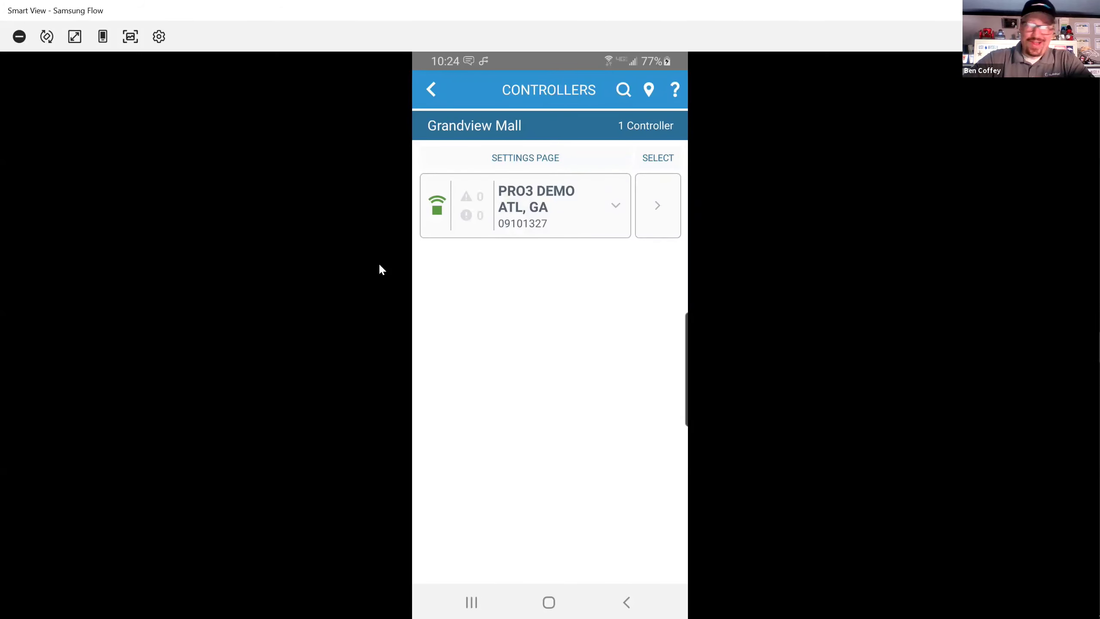
key(alt+Tab)
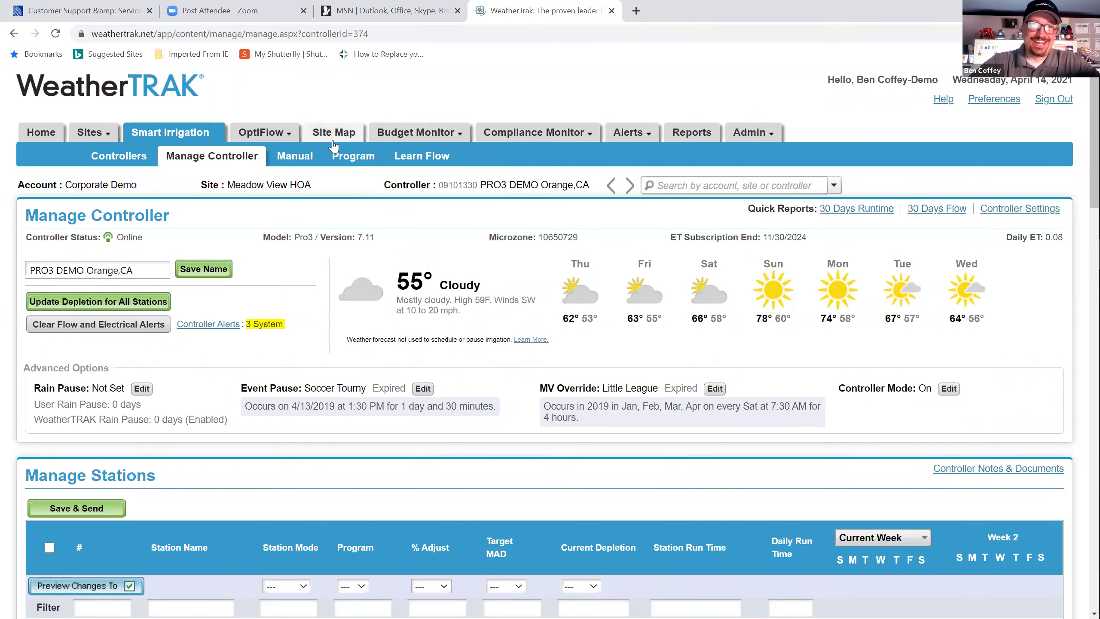
click(339, 155)
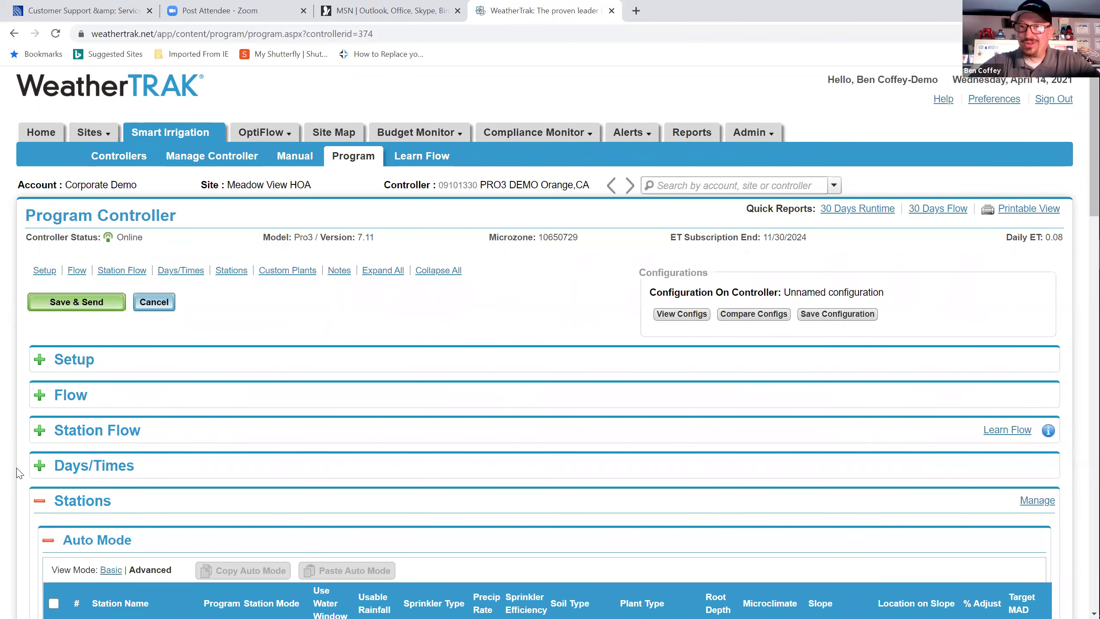
click(40, 501)
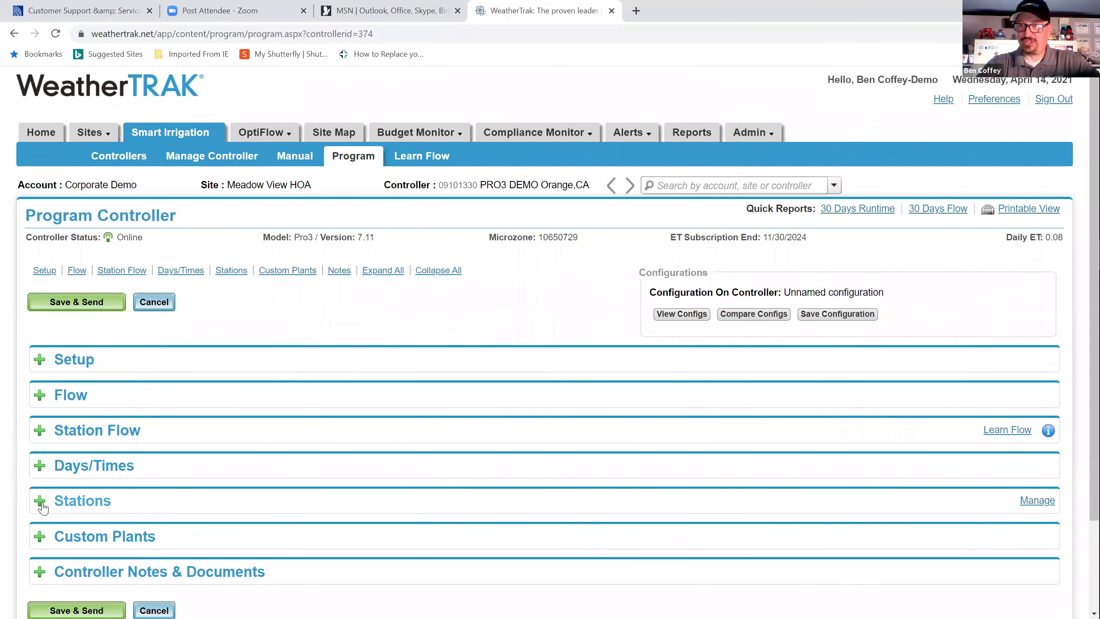
click(40, 466)
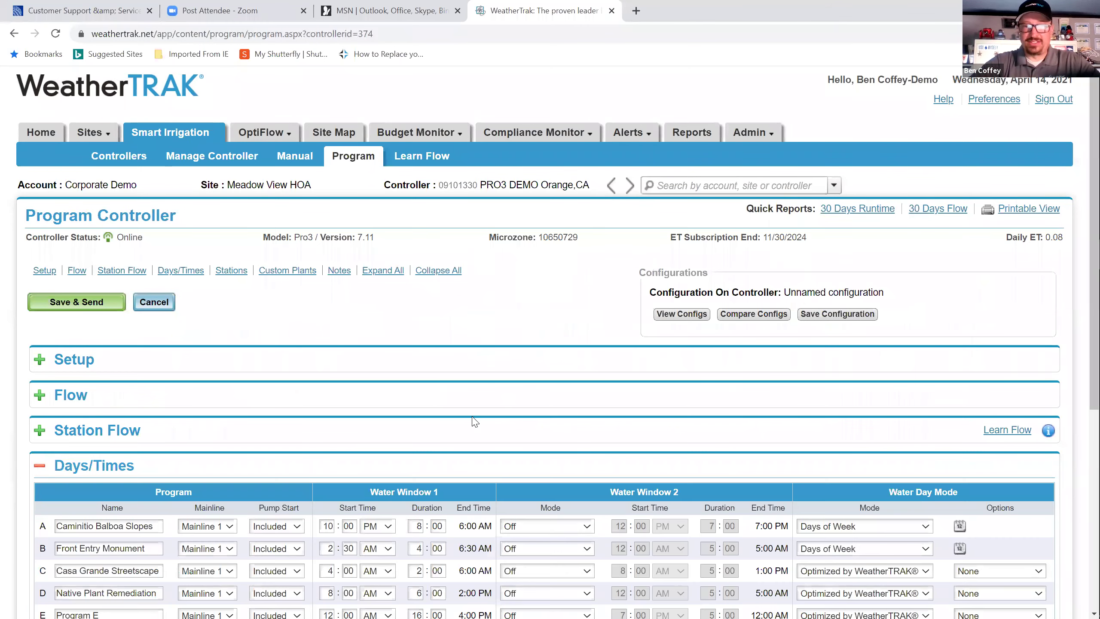
Step: Examine the water windows and water day modes of programs A to H, dismissing the ScanToPCActivationApp notifications
scroll(472, 418, down, 3)
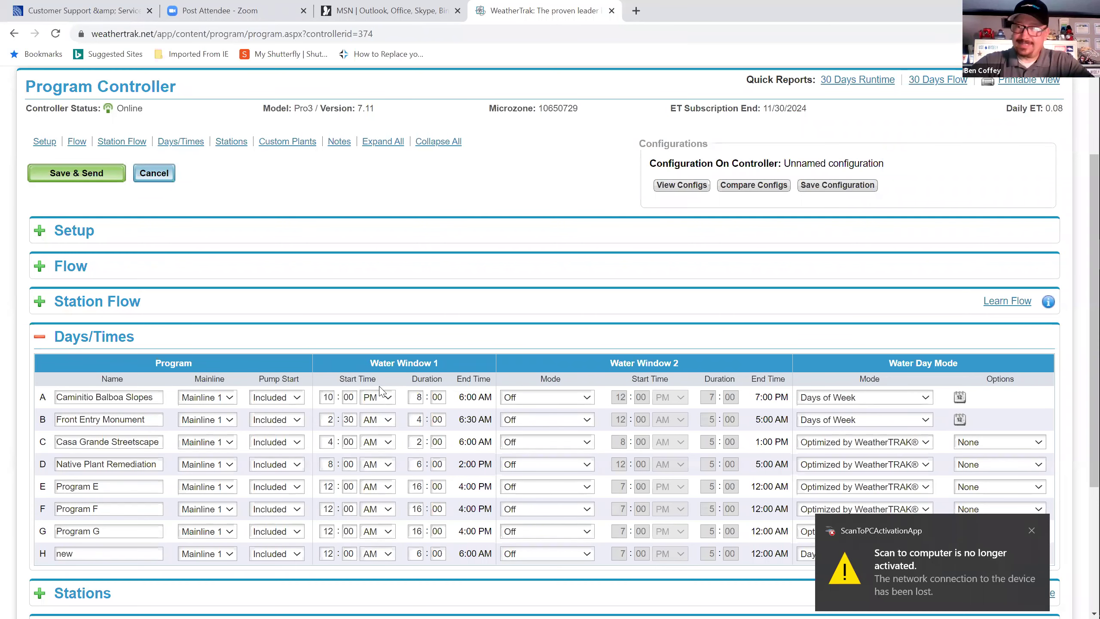
scroll(470, 346, down, 1)
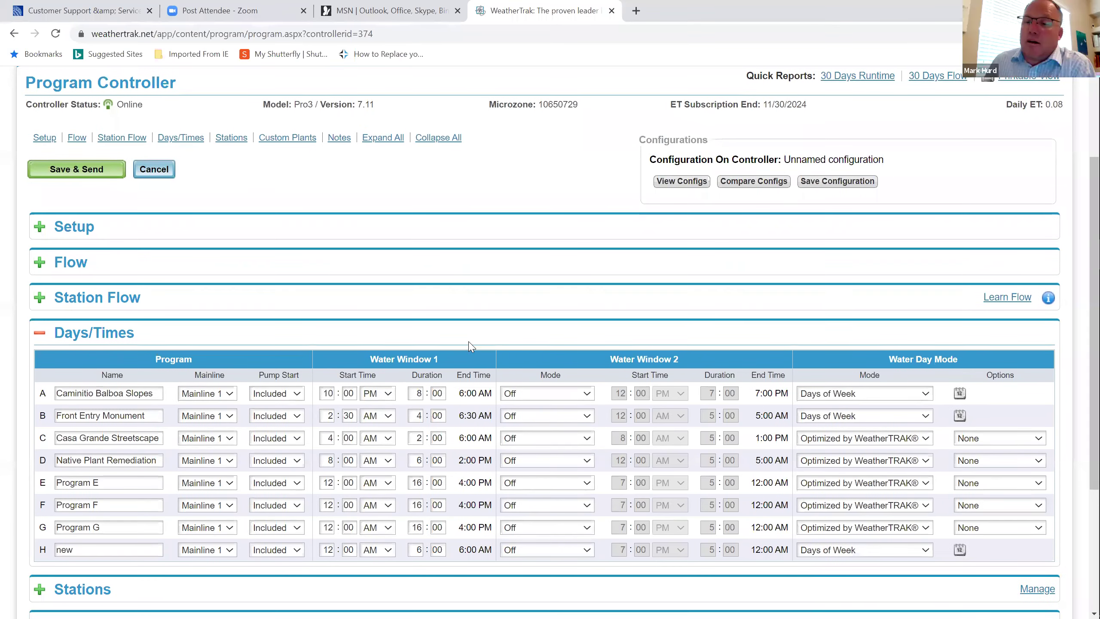
scroll(471, 345, down, 1)
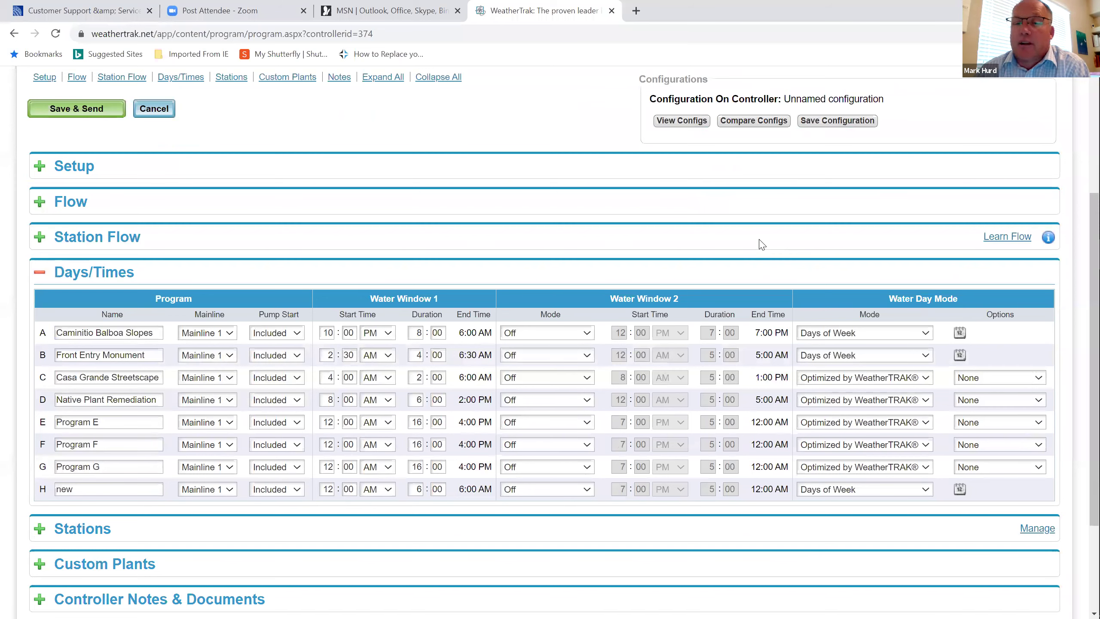
scroll(763, 245, up, 1)
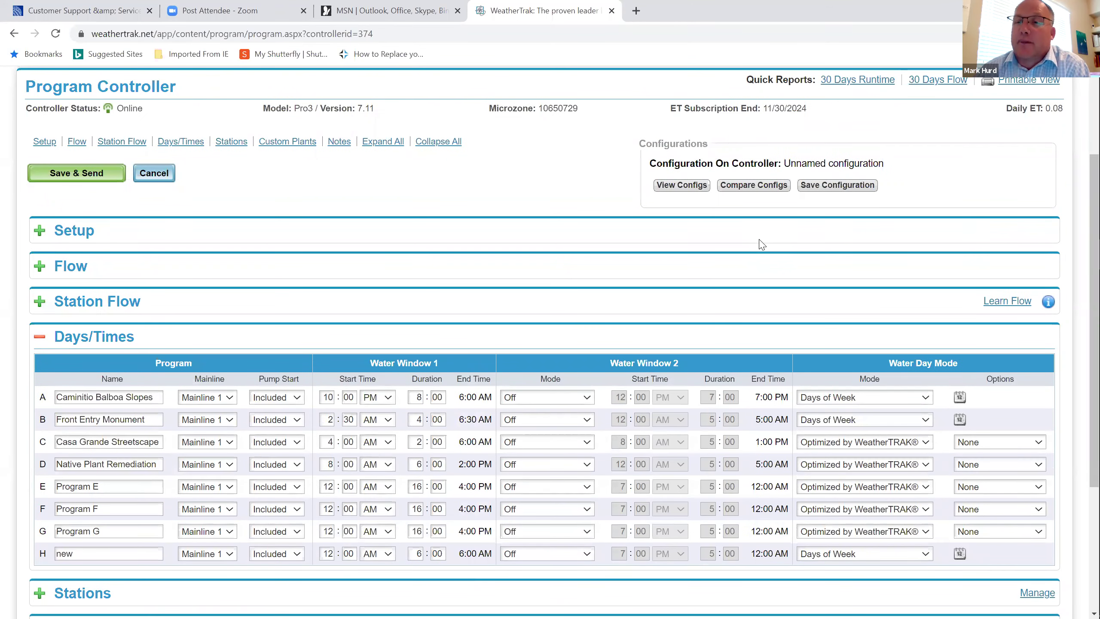
scroll(413, 250, up, 3)
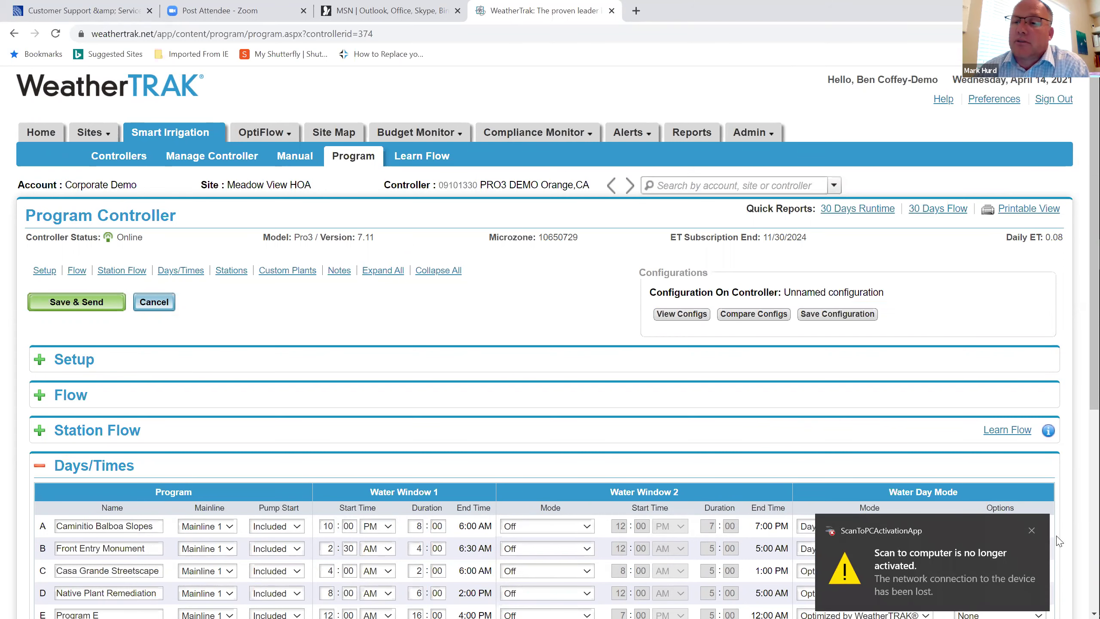
click(1032, 530)
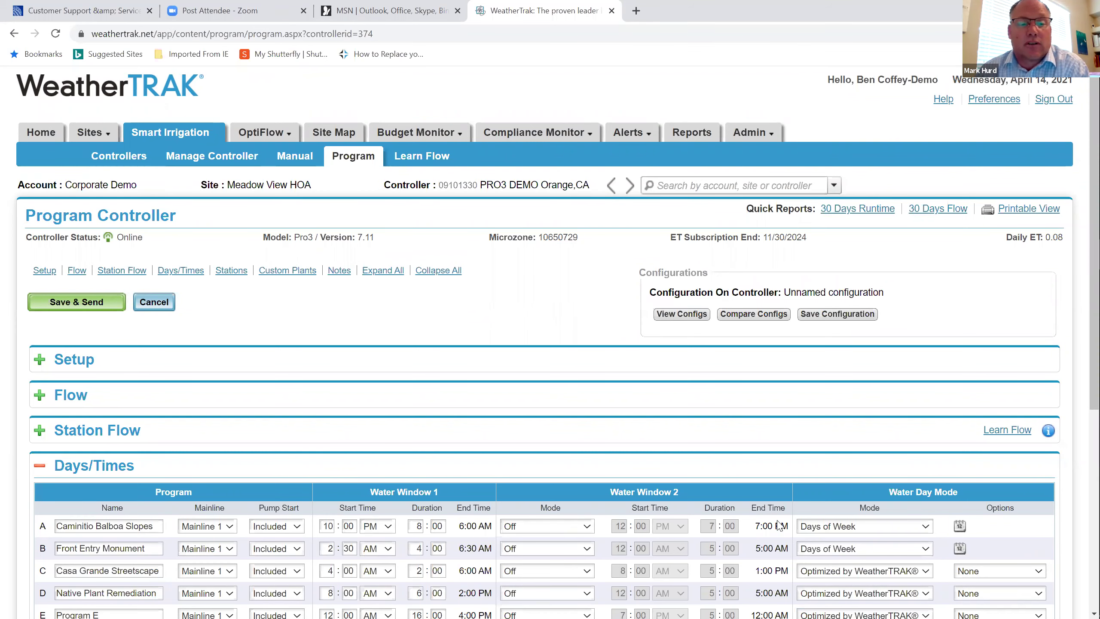
scroll(764, 435, down, 4)
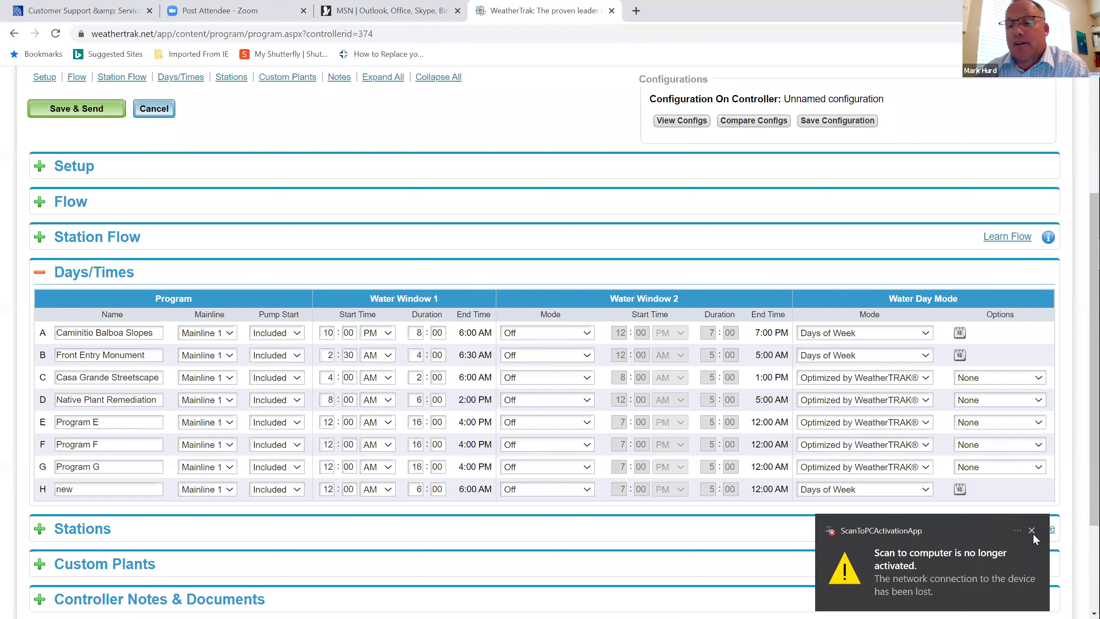
click(1032, 531)
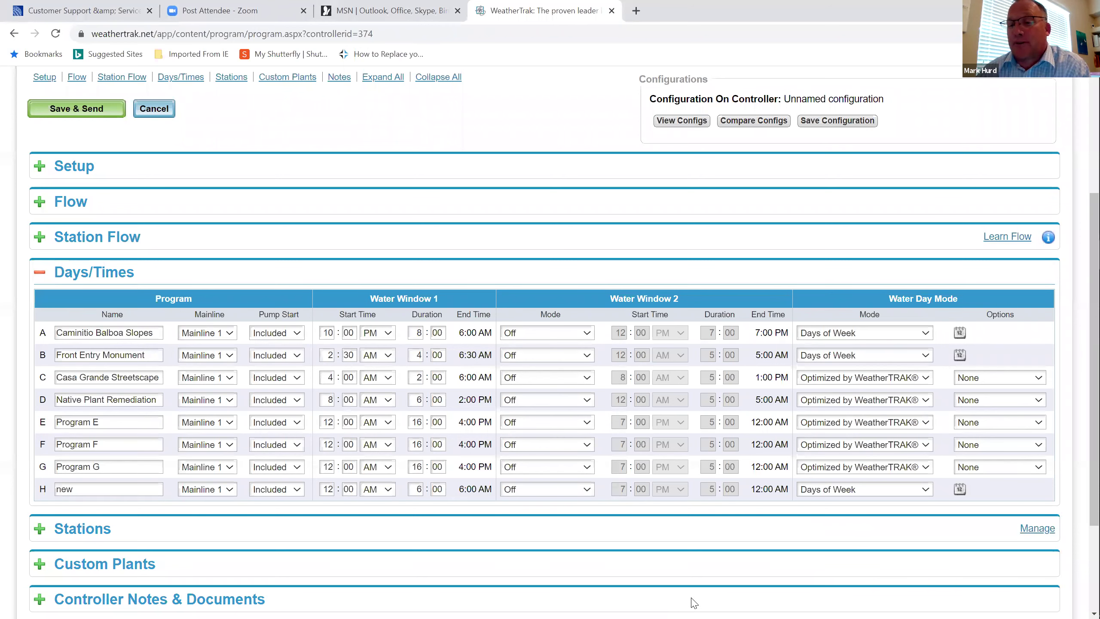